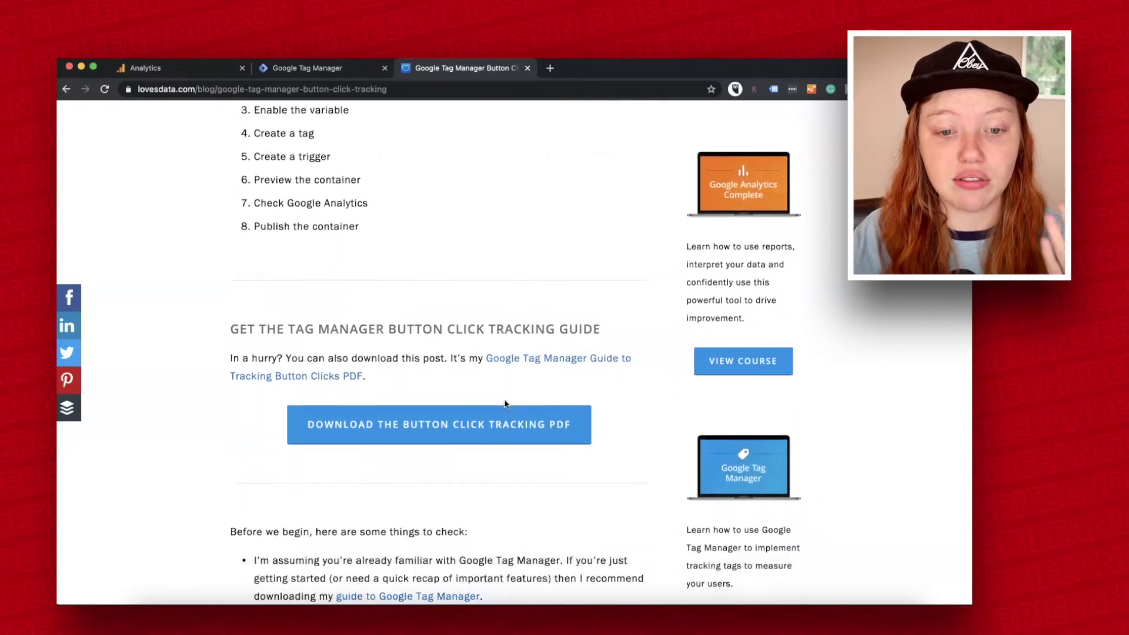
- Open the OneCloud Networks contact page in a new browser tab and inspect the source code of its Request a Callback button
scroll(504, 404, "down", 10)
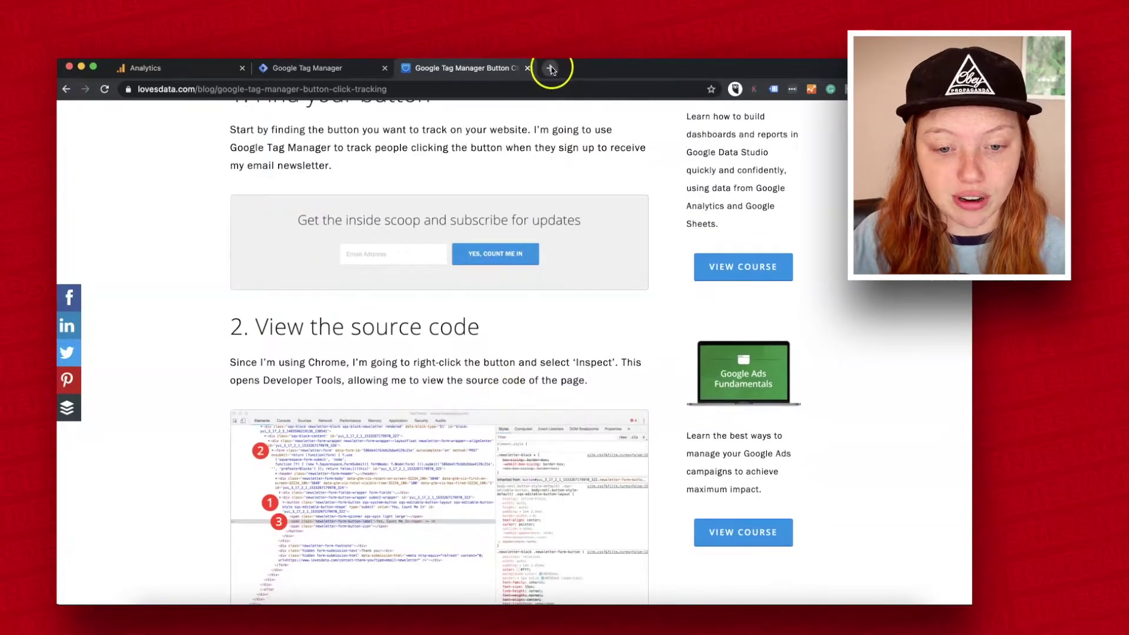
scroll(525, 204, "down", 2)
left_click(549, 71)
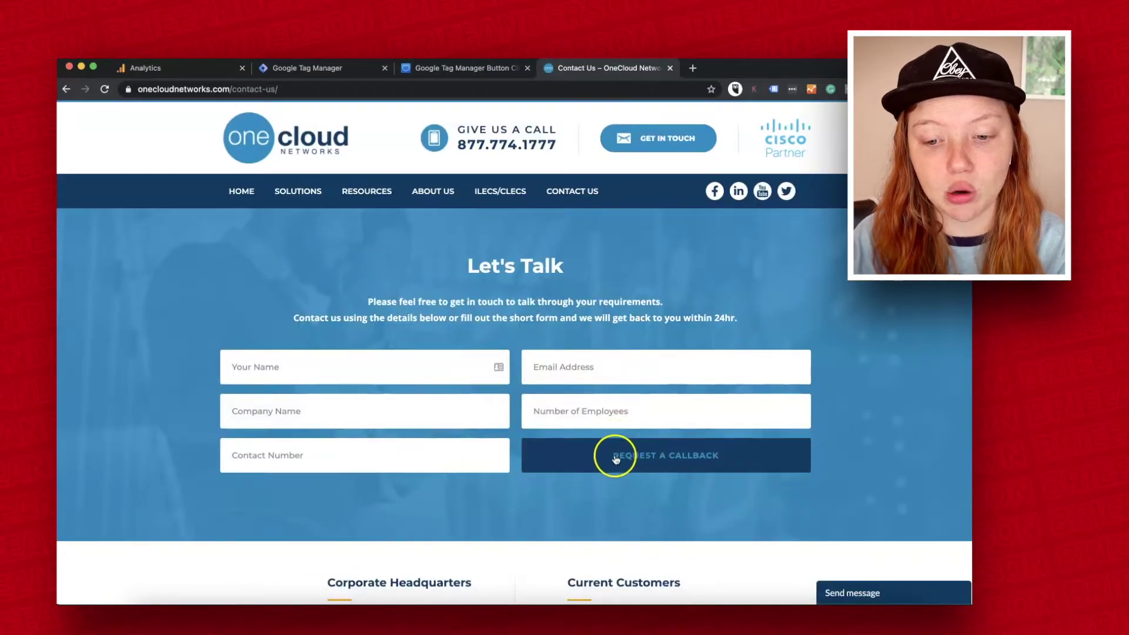
right_click(640, 463)
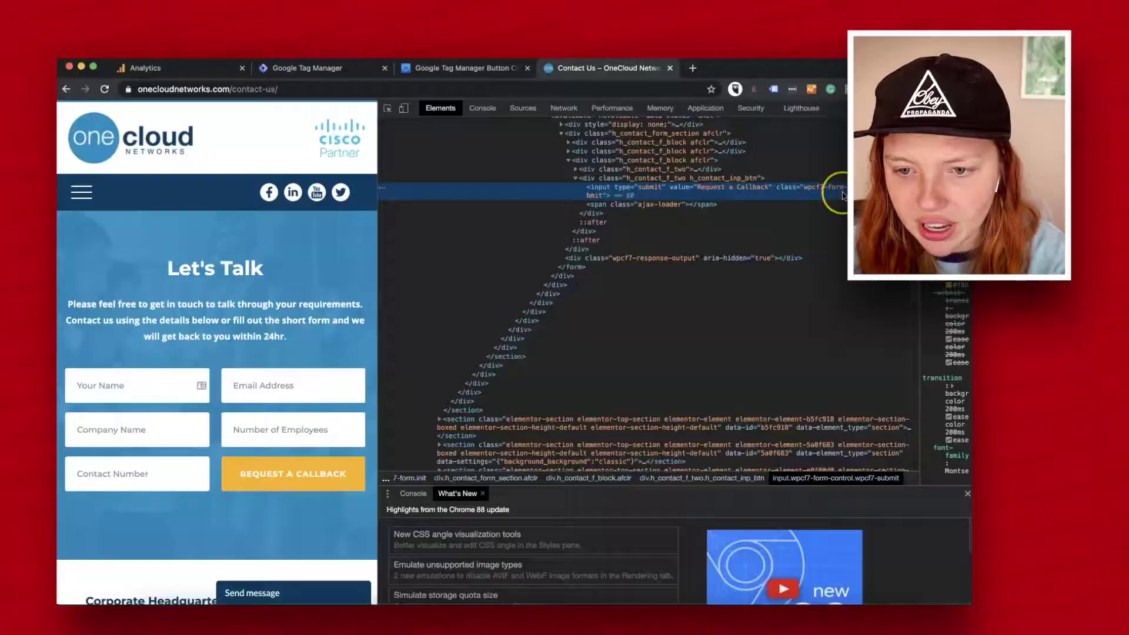
scroll(840, 189, "up", 2)
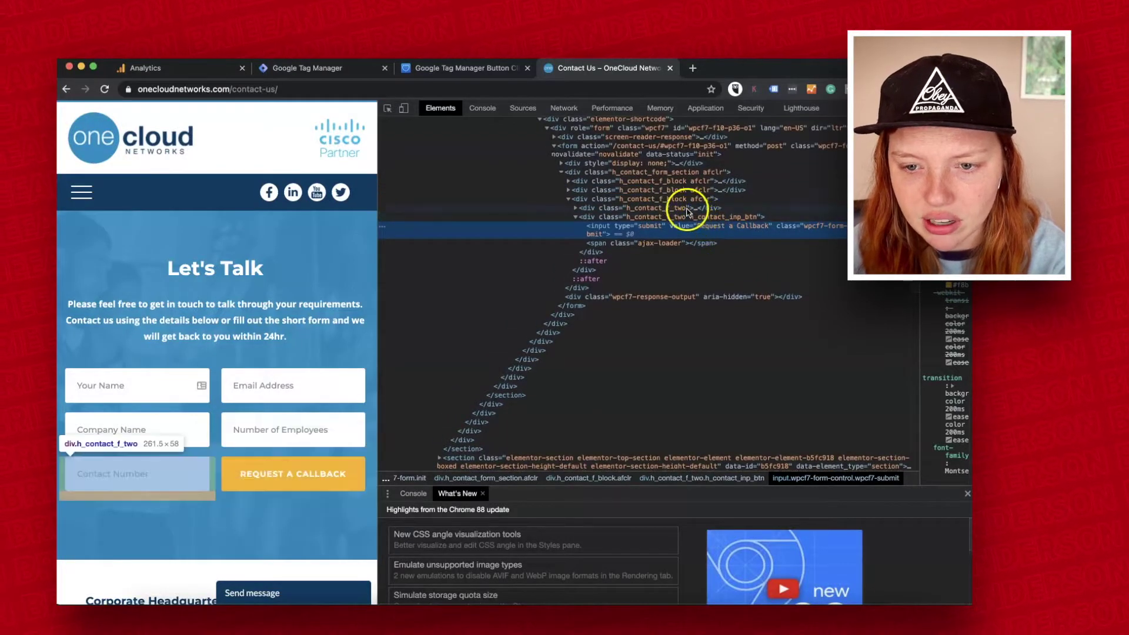
scroll(677, 176, "up", 1)
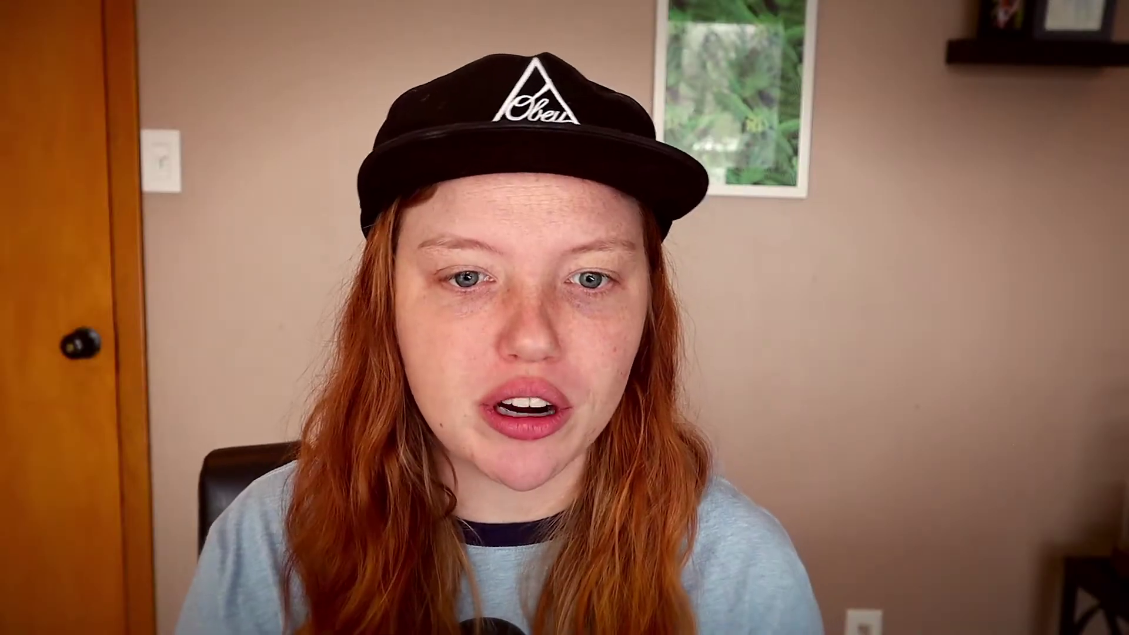
- Enable the Form Classes built-in variable in the Google Tag Manager container
left_click(290, 70)
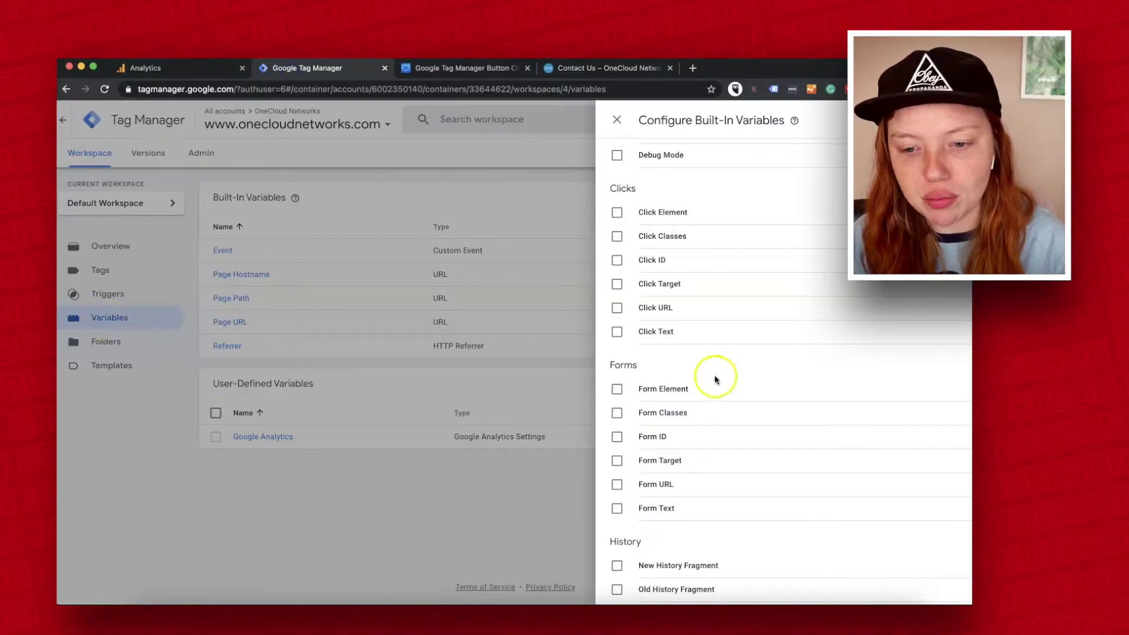
left_click(657, 415)
left_click(390, 298)
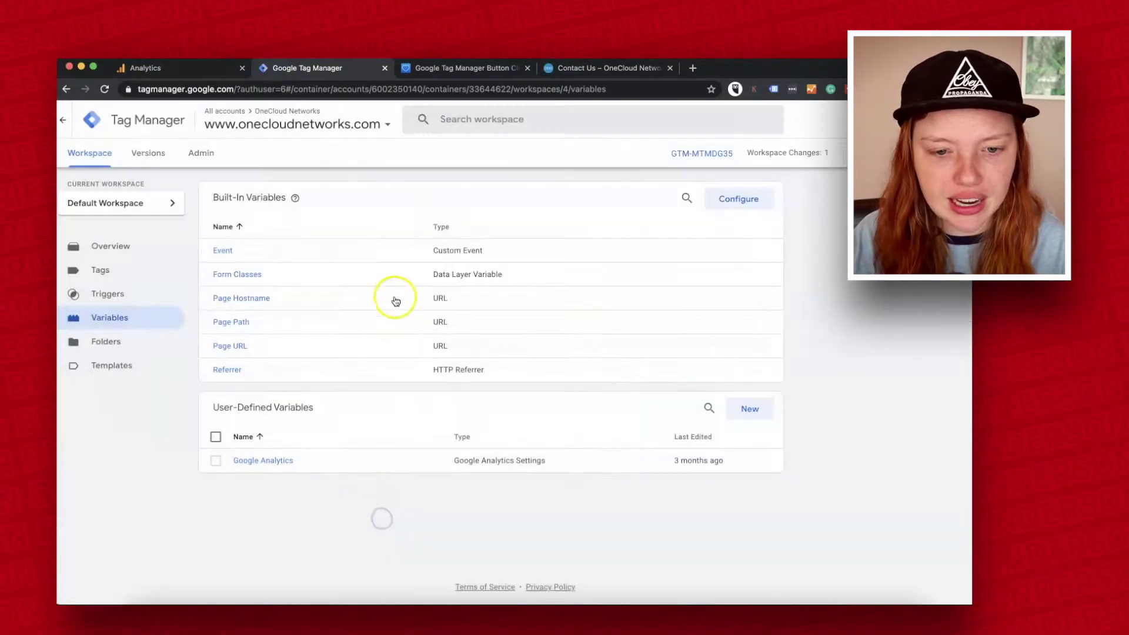
left_click(252, 275)
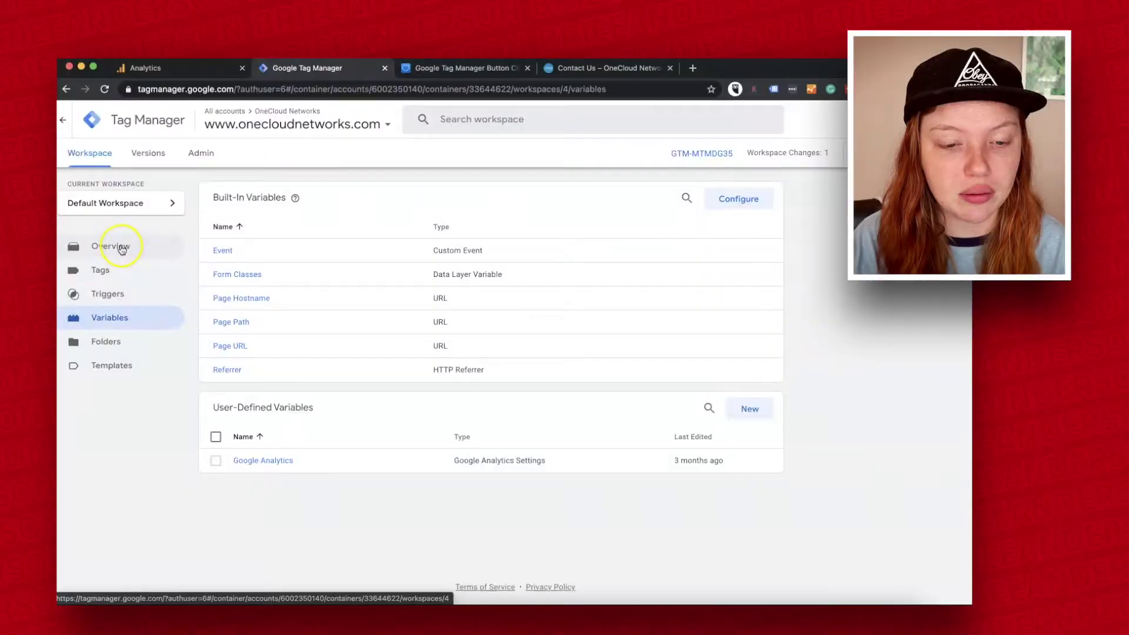
- Create a new tag with the type Google Analytics: Universal Analytics
left_click(109, 272)
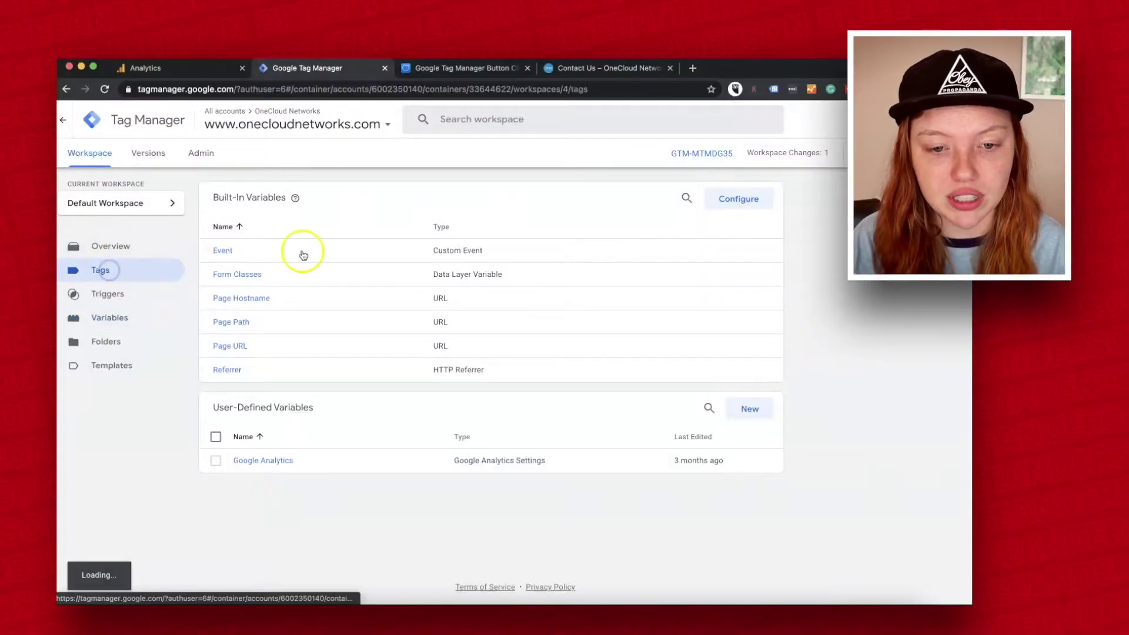
left_click(747, 196)
left_click(714, 246)
left_click(744, 222)
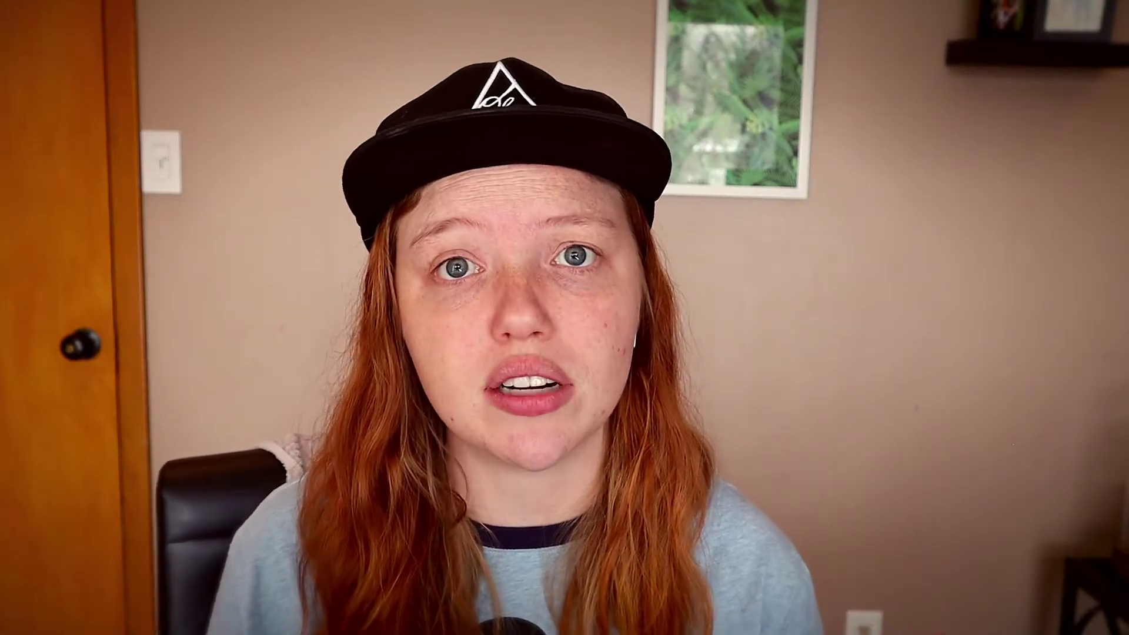
- Set the tag's track type to Event with category Button, action Click, label Request a Callback and the {{Google Analytics}} settings variable
left_click(388, 286)
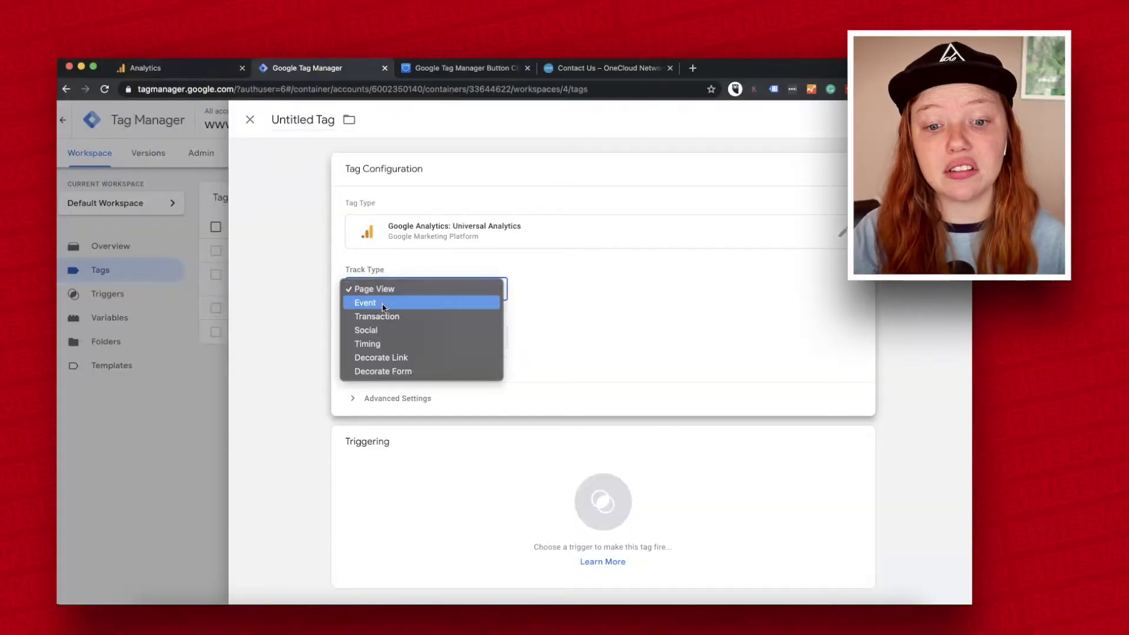
left_click(382, 304)
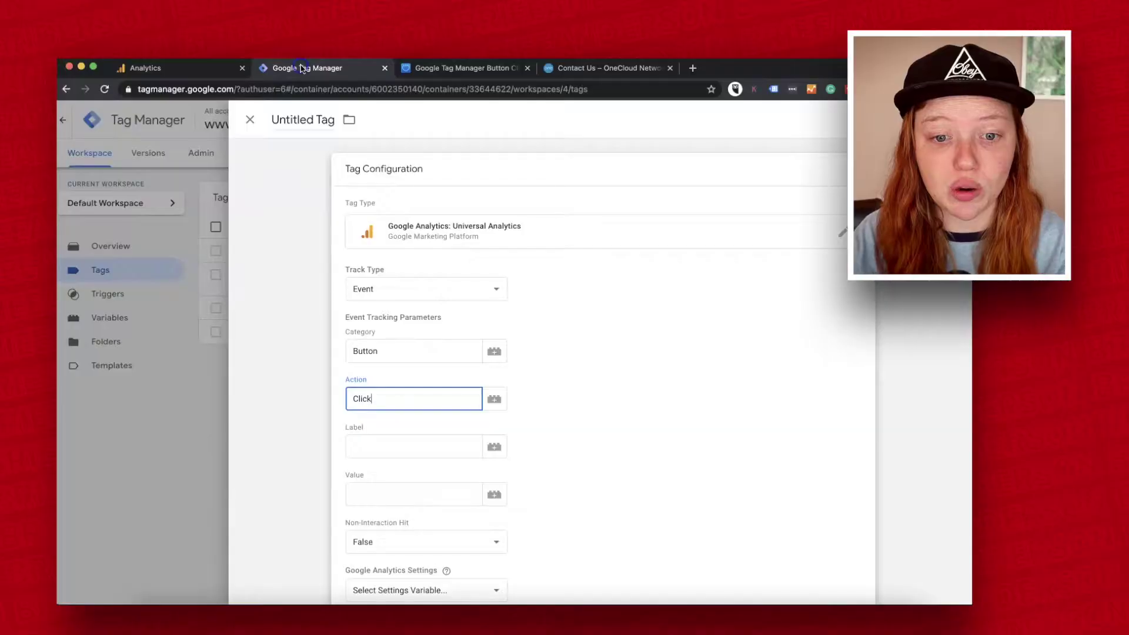
left_click(371, 441)
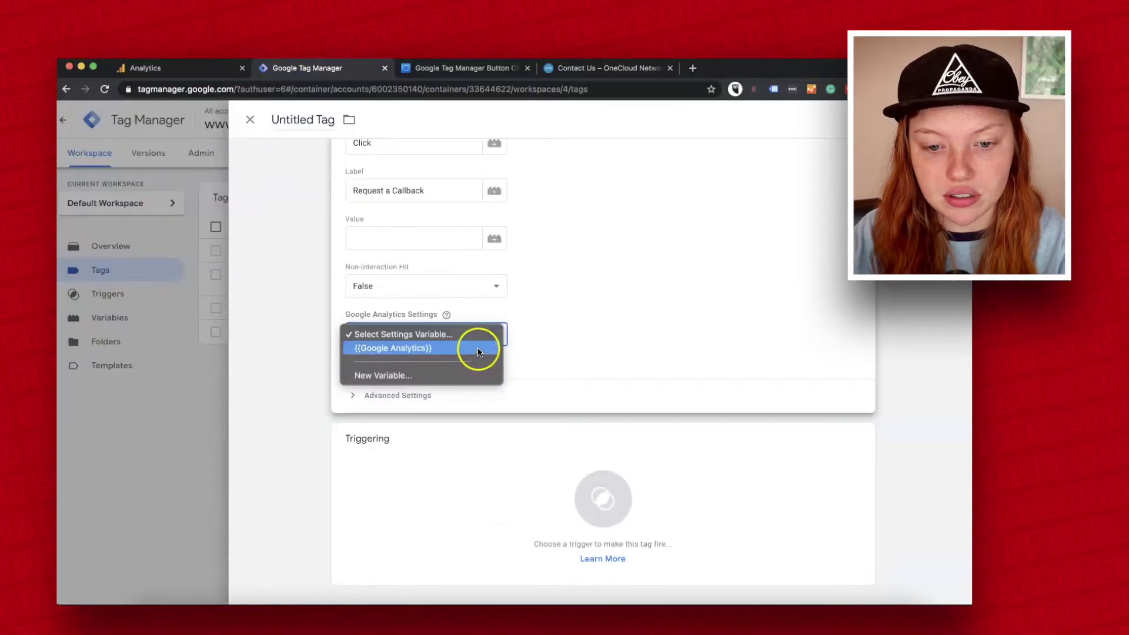
left_click(479, 348)
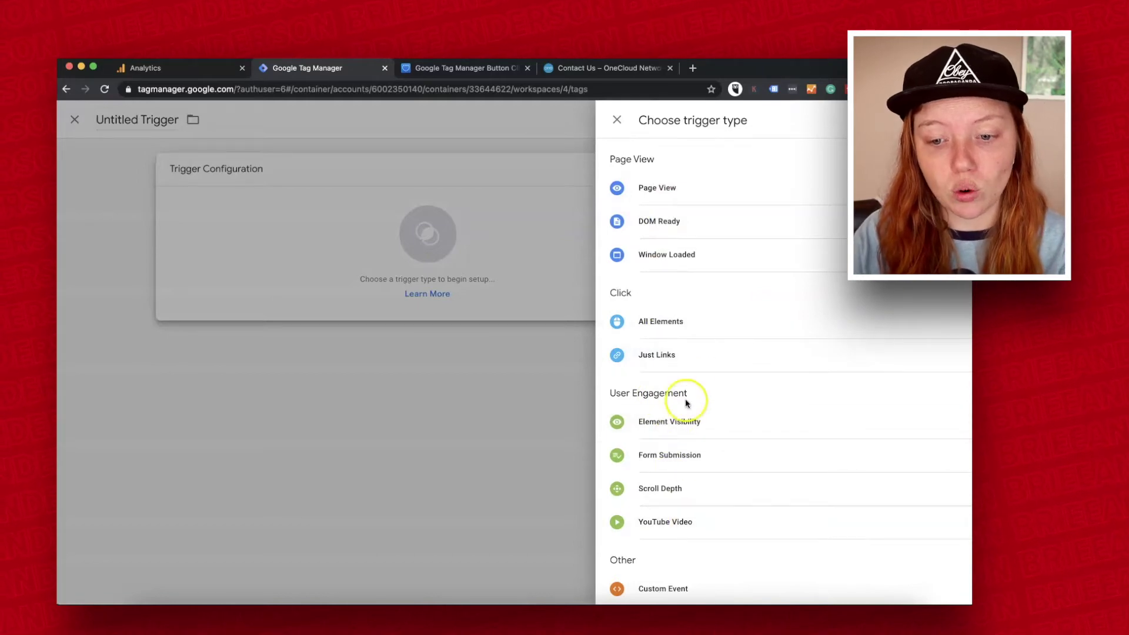
- Create a Click - All Elements trigger firing on Some Clicks and look up the callback form's class in the page source
left_click(654, 321)
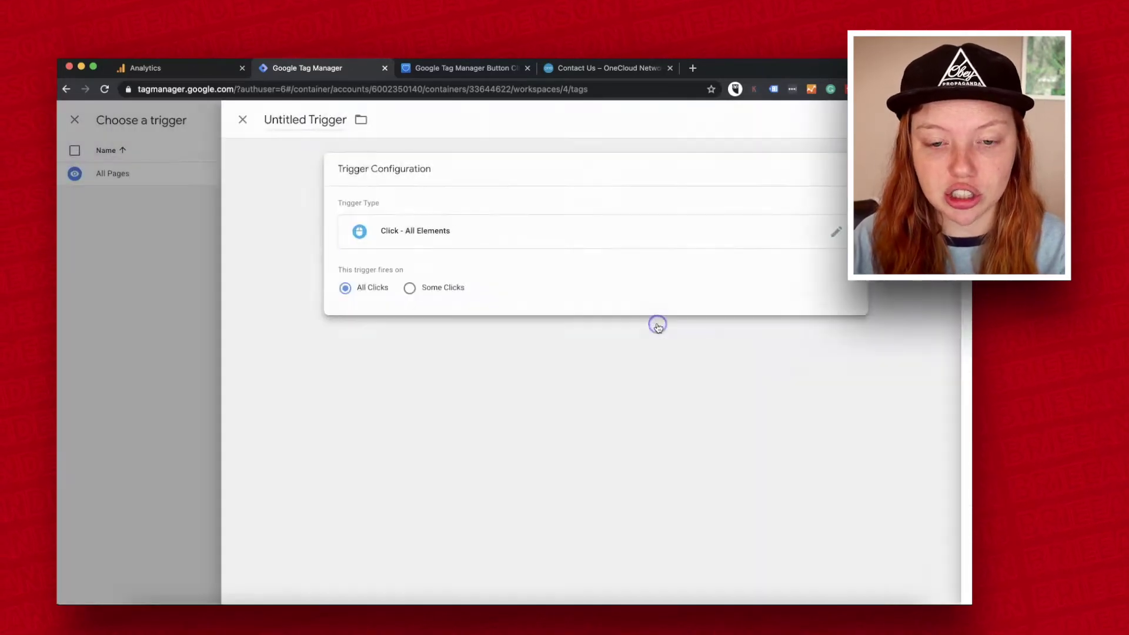
left_click(417, 288)
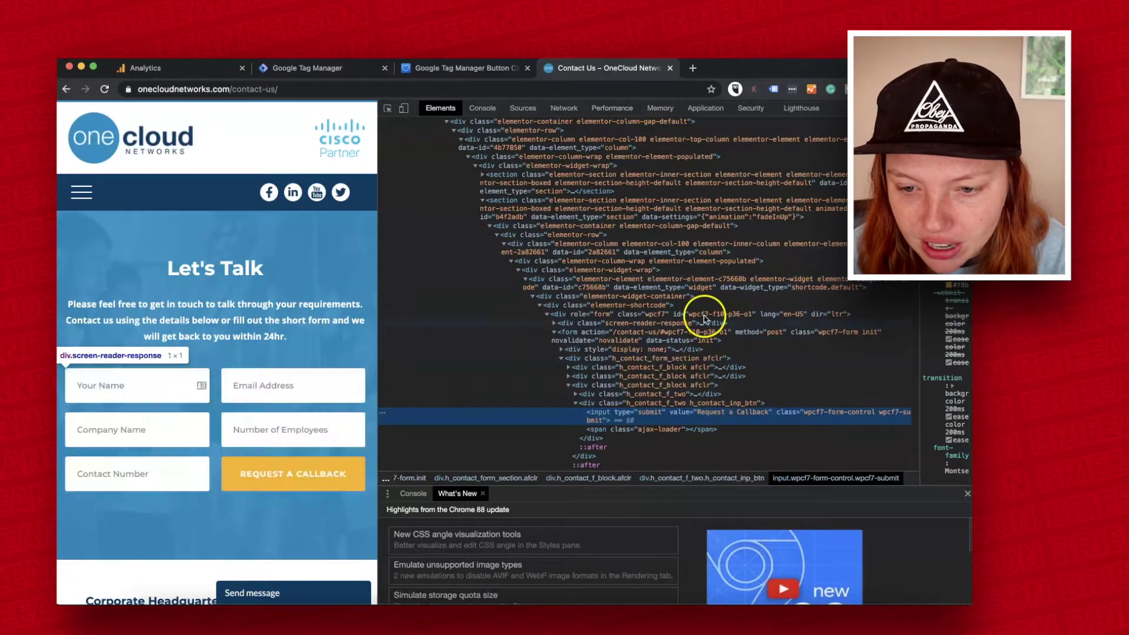
left_click(640, 315)
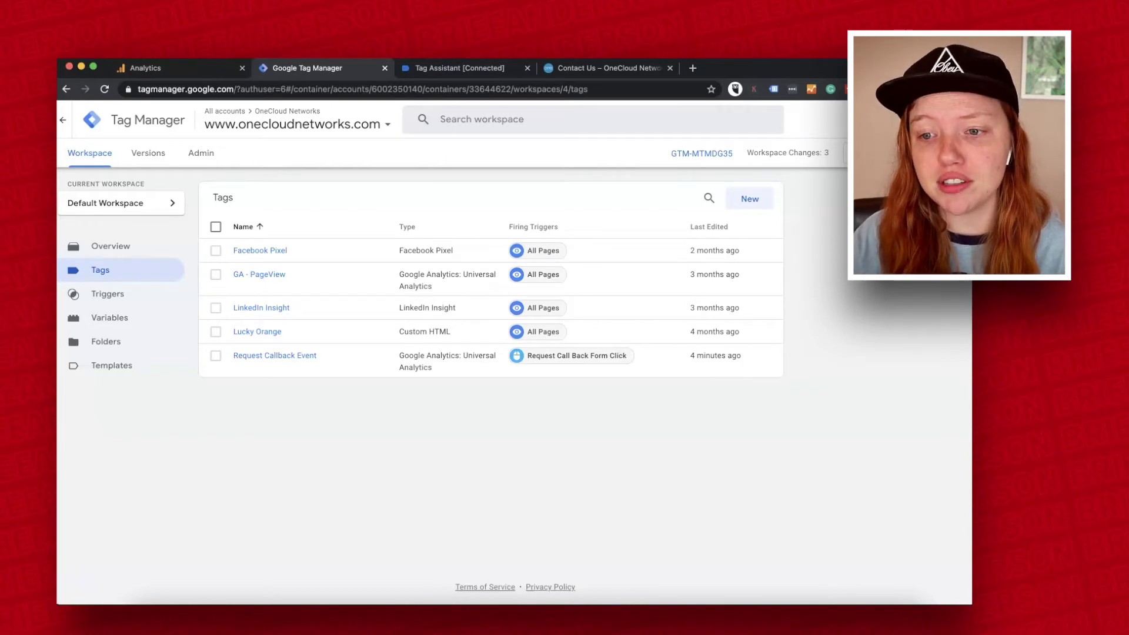
- Publish the workspace changes as a new container version without a name or description
left_click(933, 153)
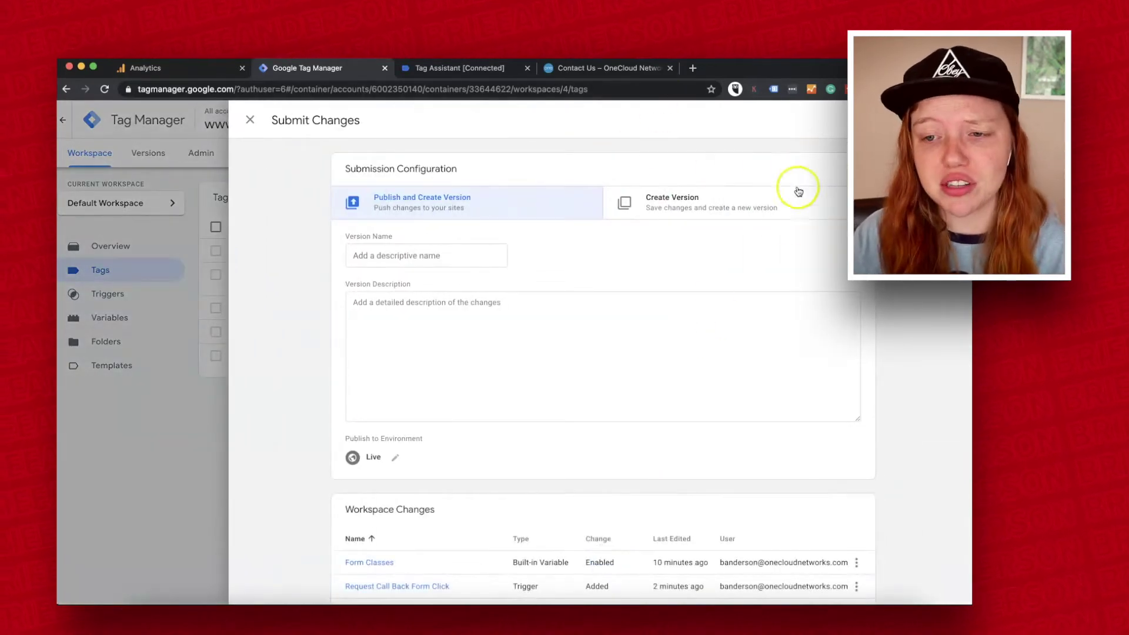
left_click(939, 120)
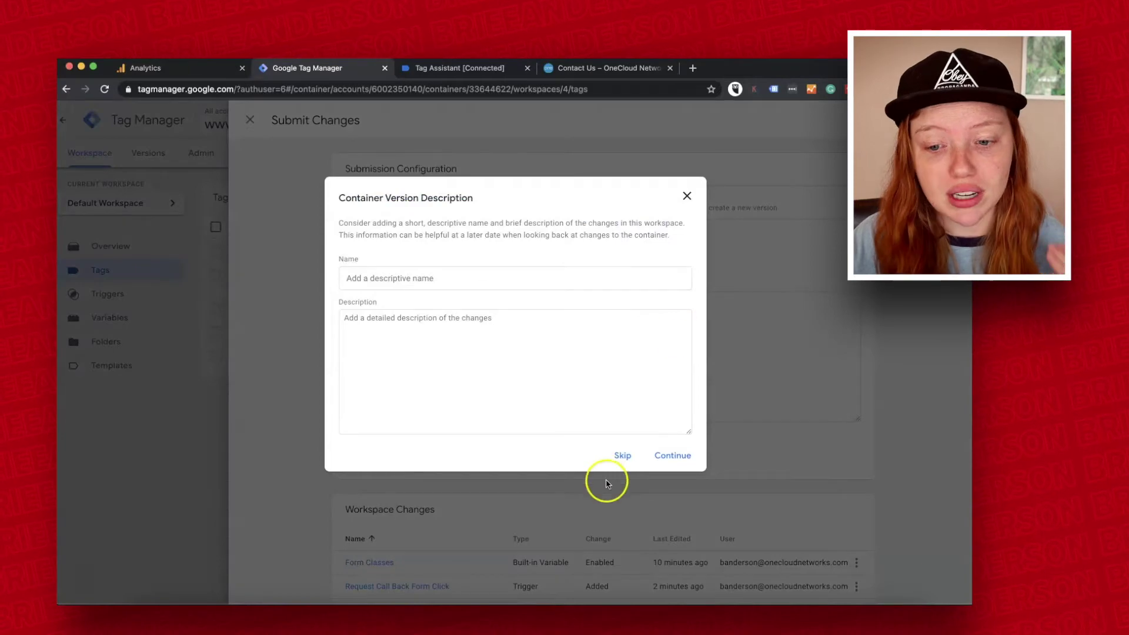
left_click(670, 456)
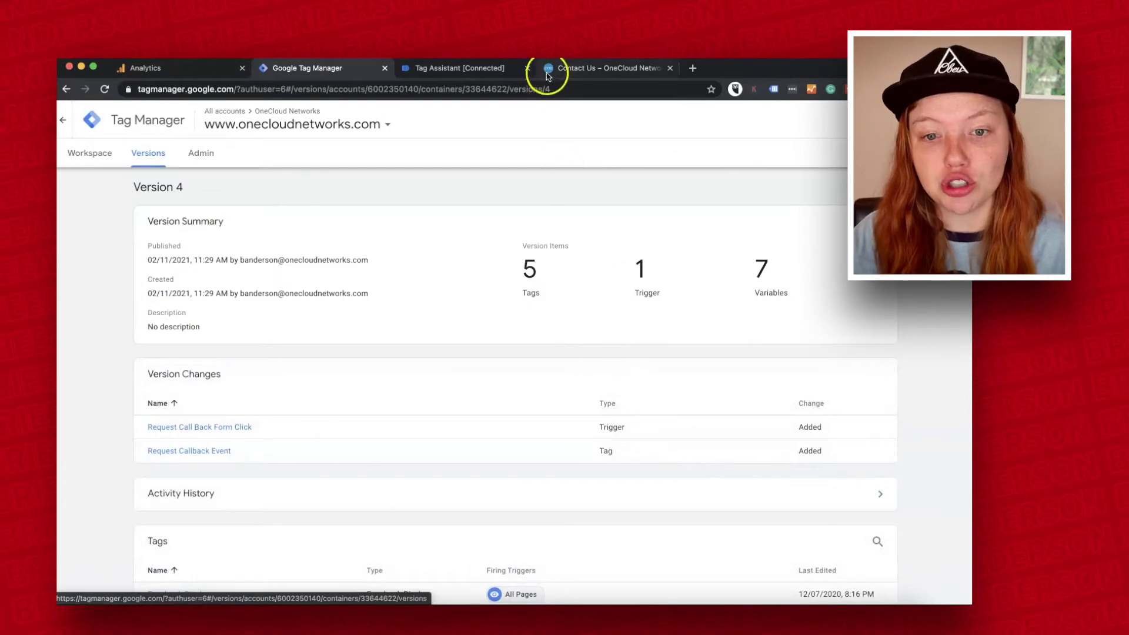
- Create a new Google Analytics goal named Contact Us with the goal type Event
left_click(175, 70)
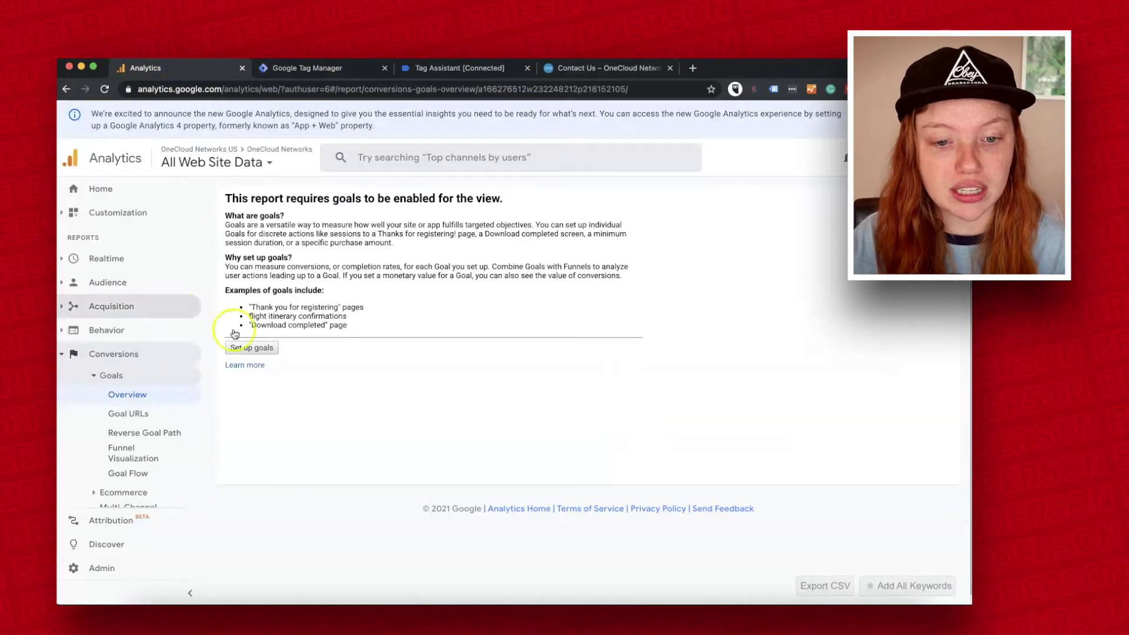
left_click(265, 350)
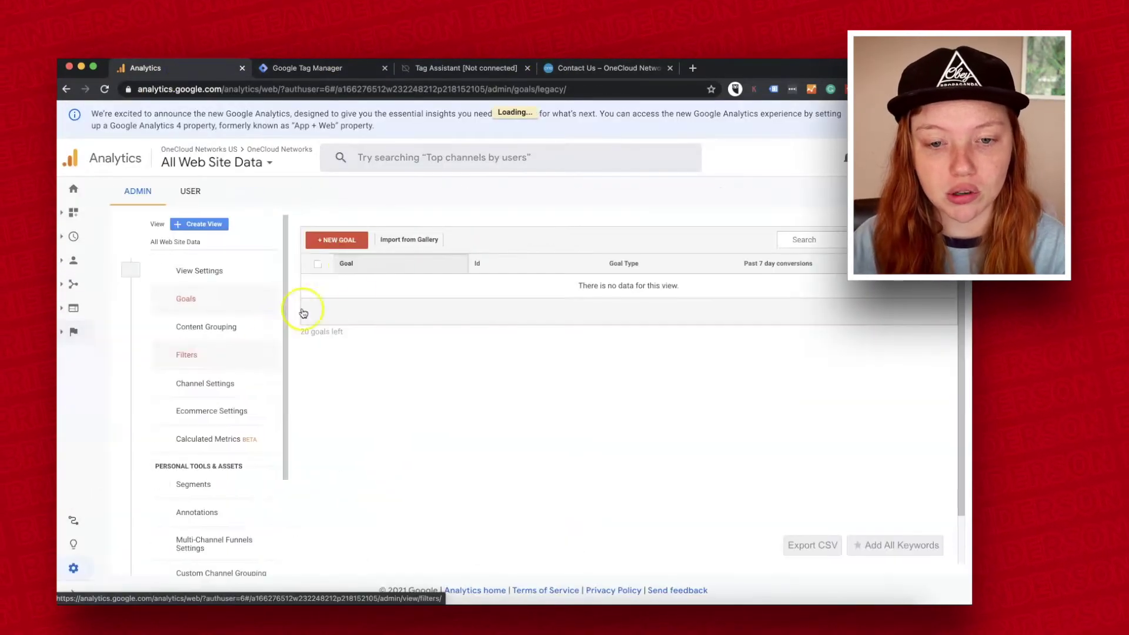
left_click(329, 241)
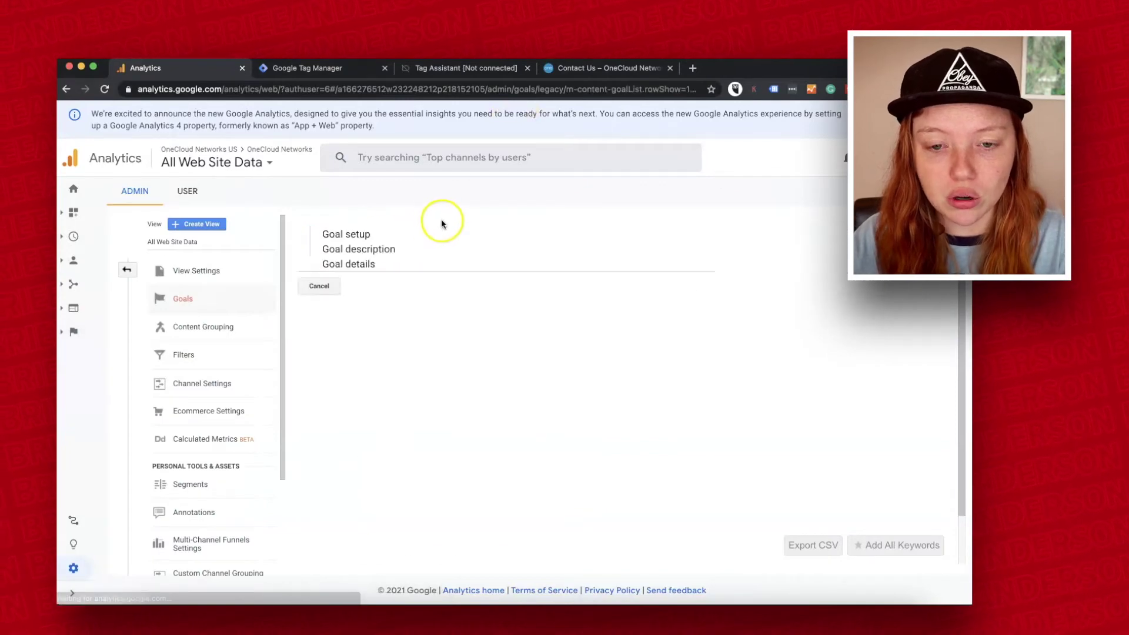
scroll(362, 479, "down", 5)
left_click(344, 494)
left_click(331, 371)
- Fill the goal's event conditions with category Button and action Click, and copy the label Request a Callback from the published tag
left_click(292, 68)
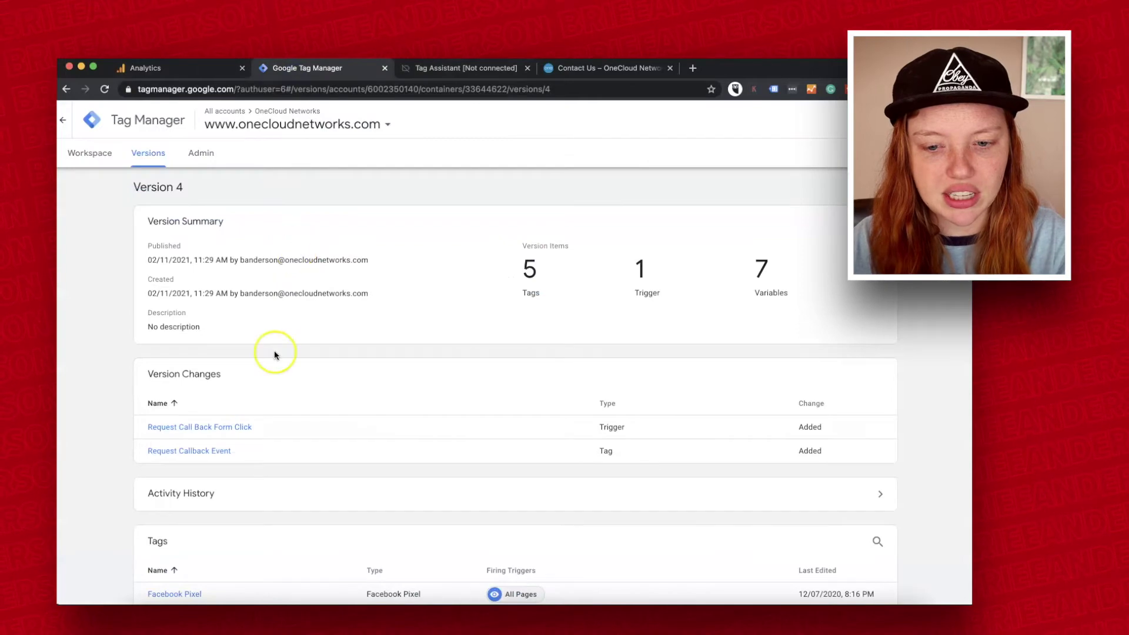
scroll(274, 352, "down", 8)
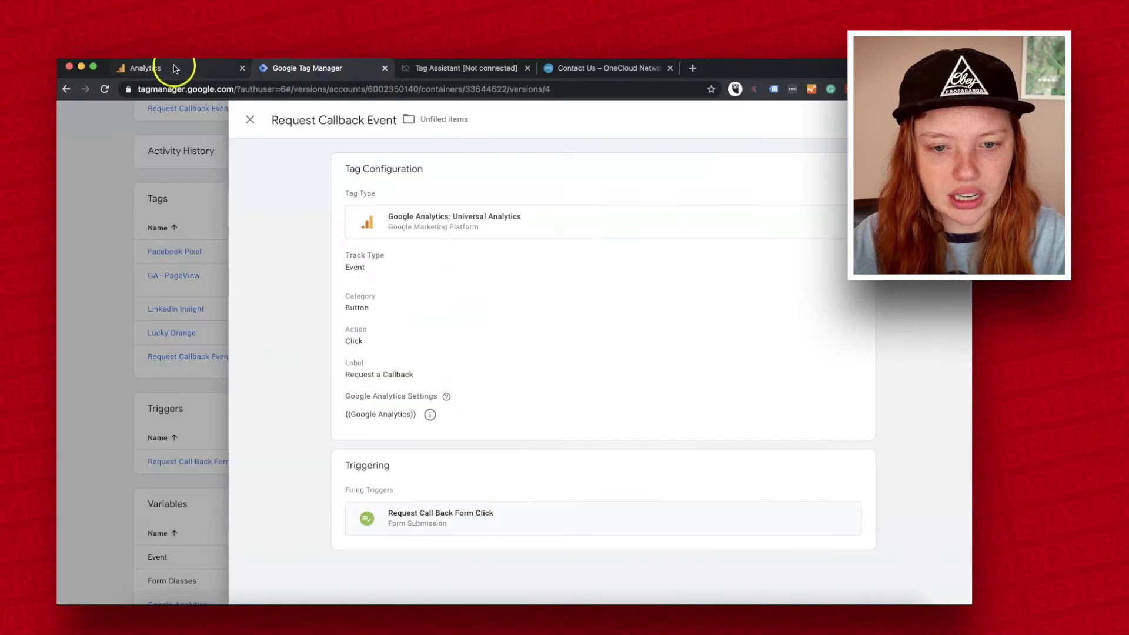
left_click(175, 69)
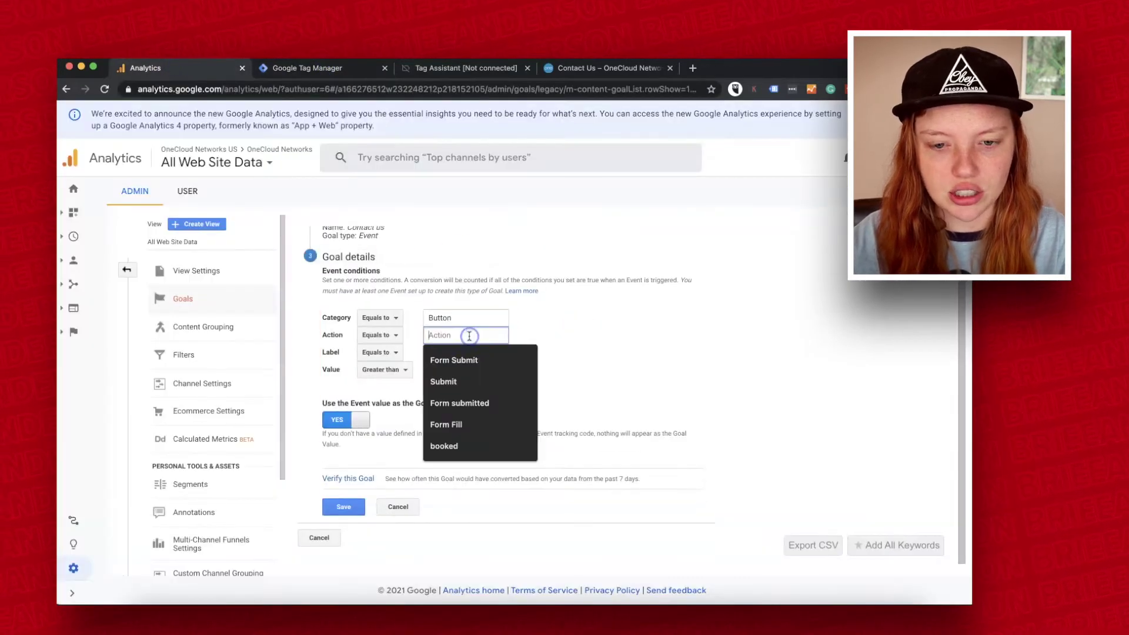
type("C")
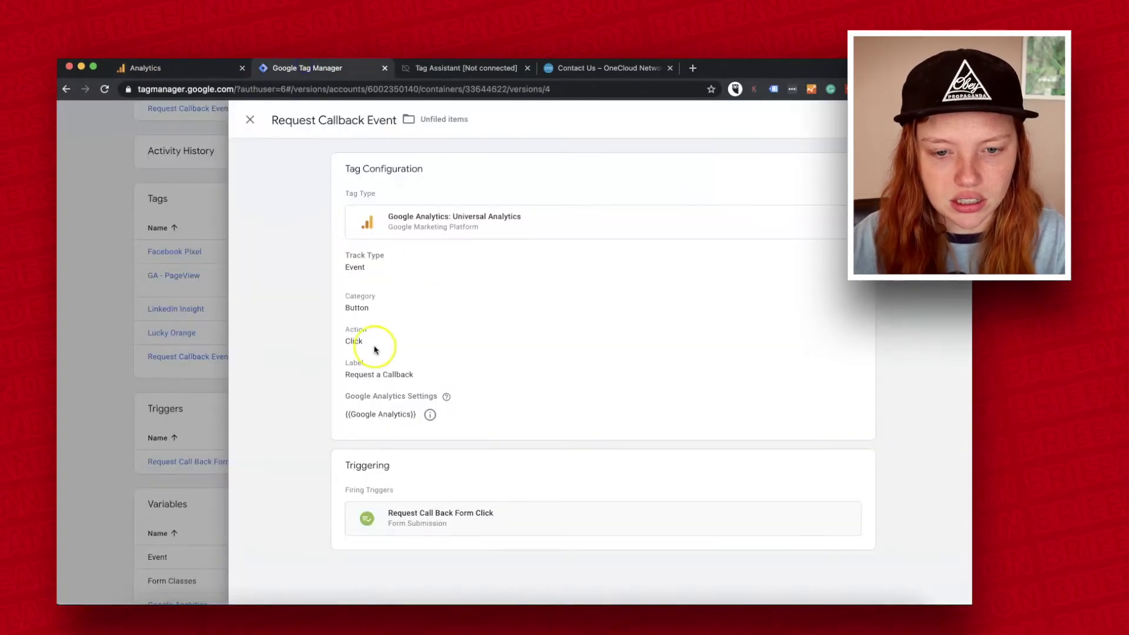
left_click_drag(433, 378, 347, 377)
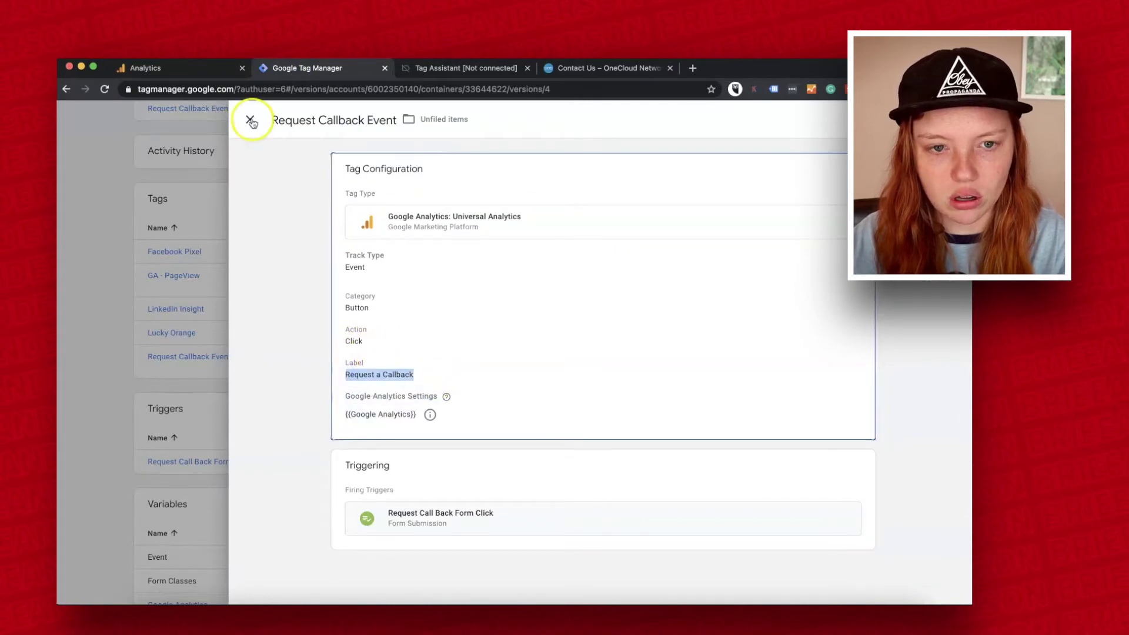
left_click(176, 66)
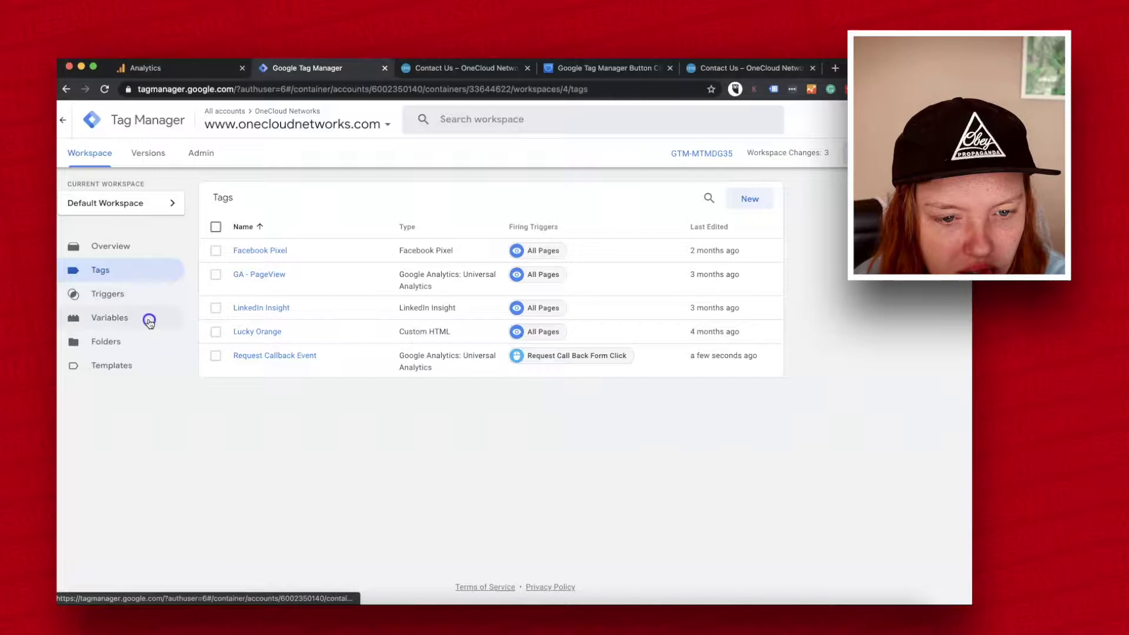
- Change the Request Callback Event tag's trigger type to Form Submission and enable Check Validation
left_click(149, 322)
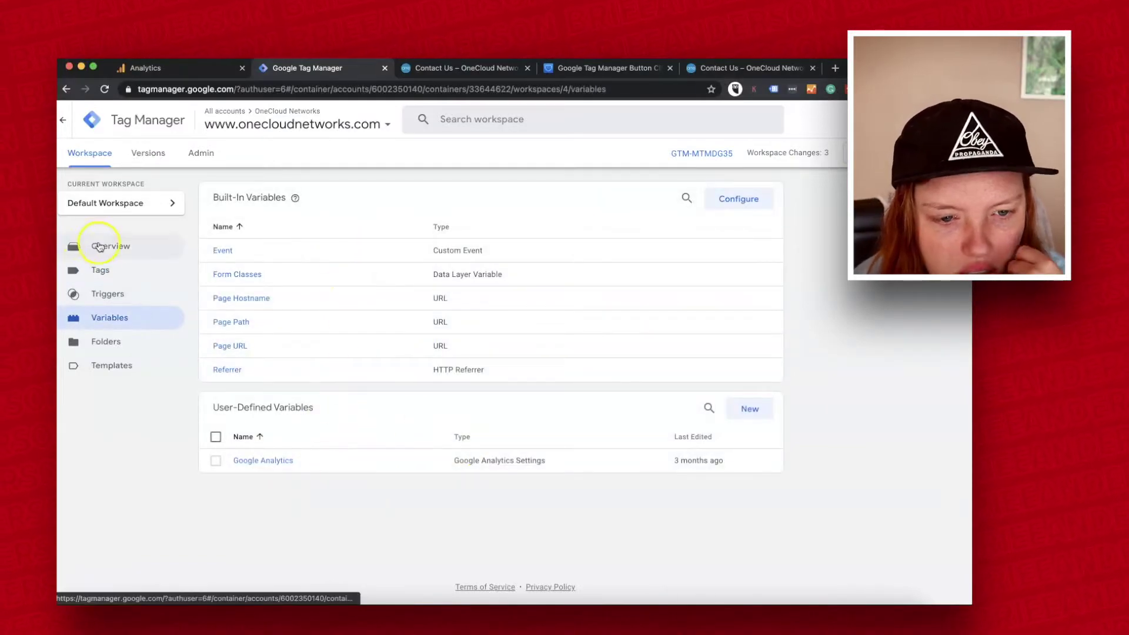
left_click(118, 276)
left_click(317, 355)
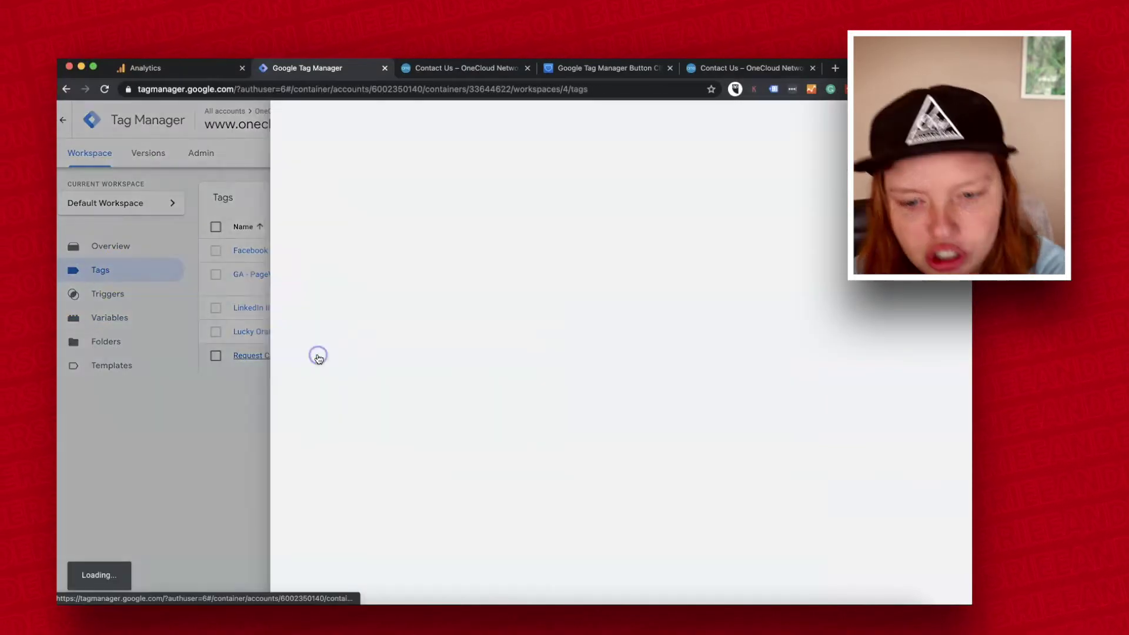
left_click(436, 550)
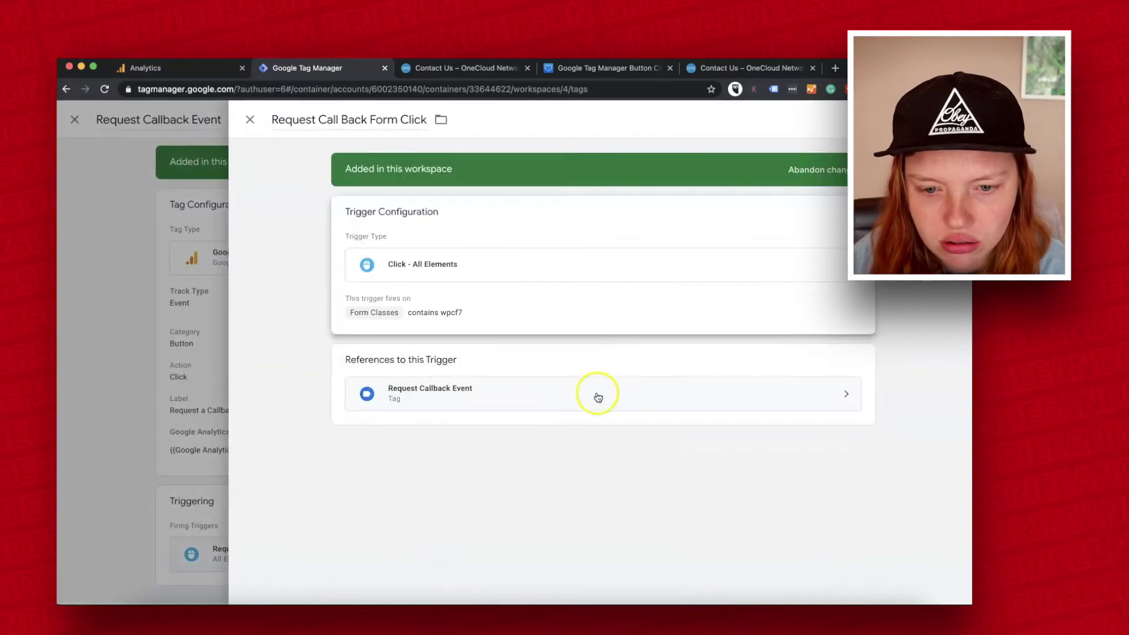
left_click(562, 264)
left_click(527, 280)
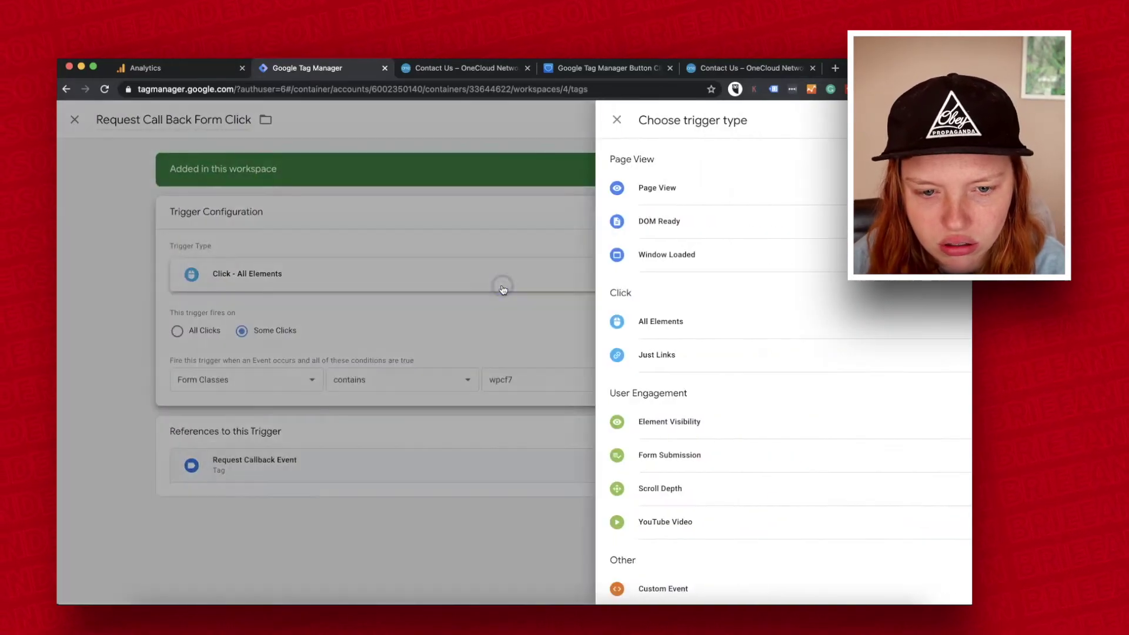
left_click(653, 454)
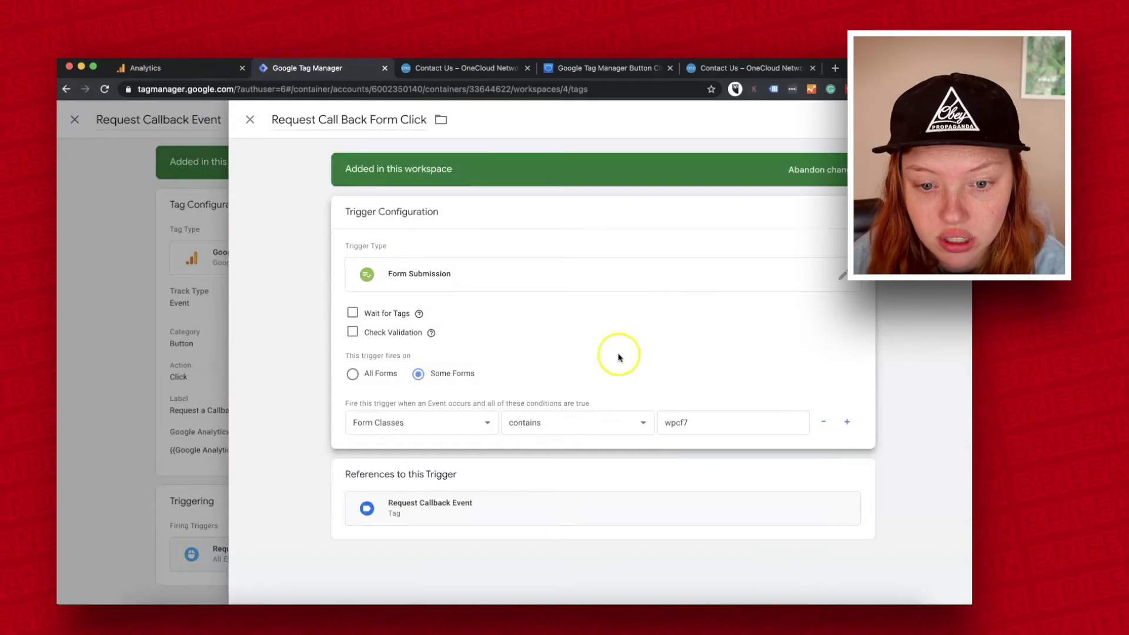
mouse_move(427, 334)
left_click(353, 334)
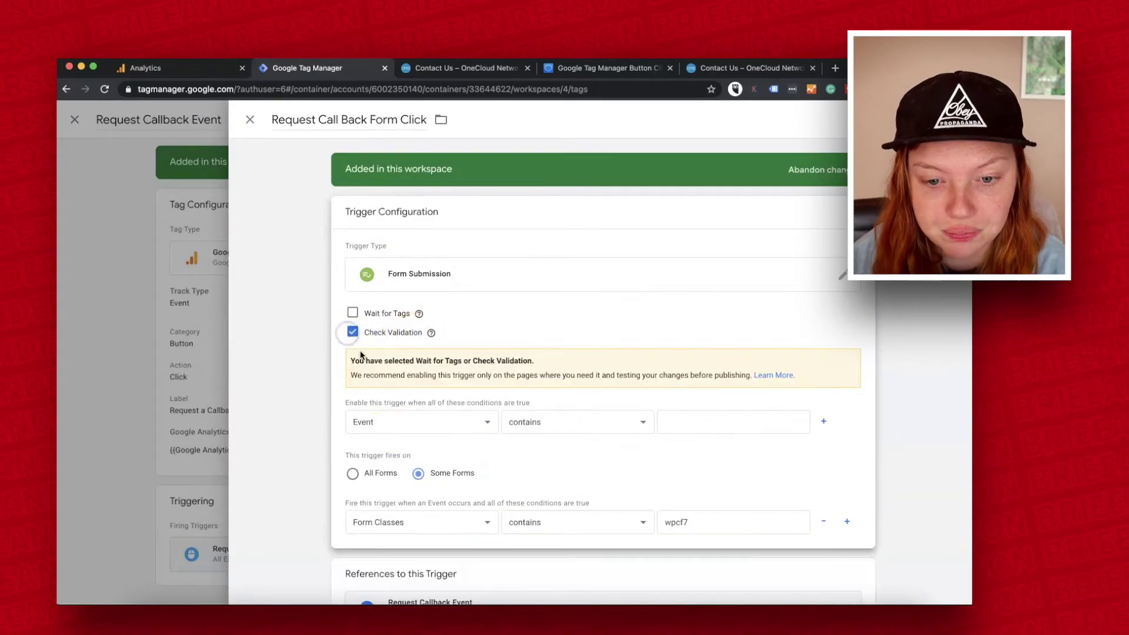
- Disable Check Validation on the Request Call Back Form Click trigger, save it, and close the Request Callback Event tag
left_click(353, 333)
left_click(924, 120)
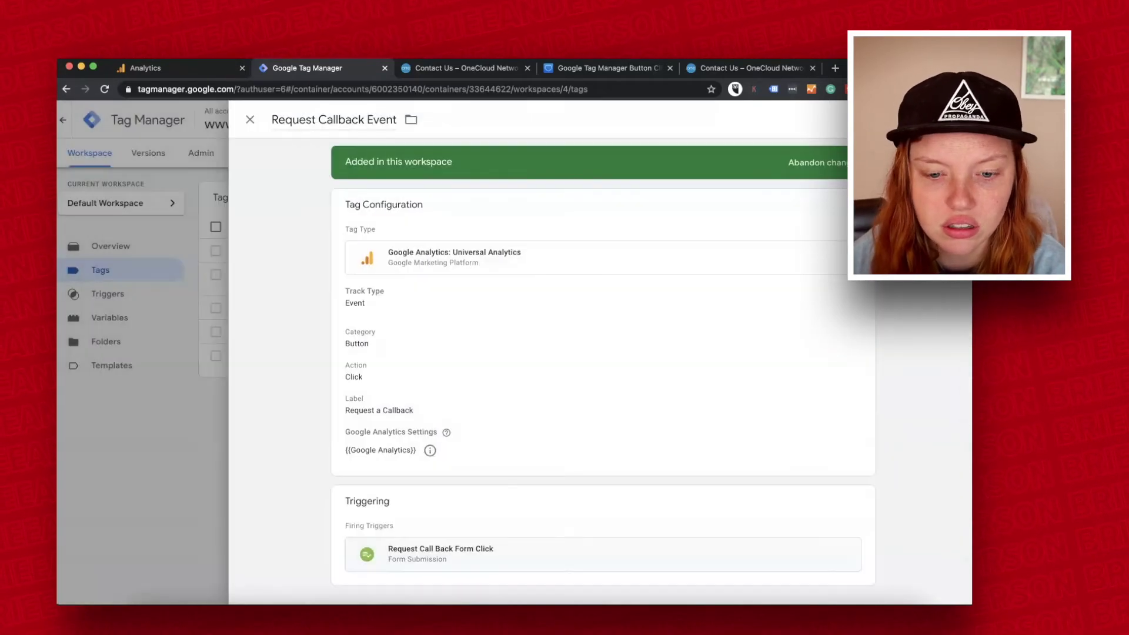
left_click(250, 119)
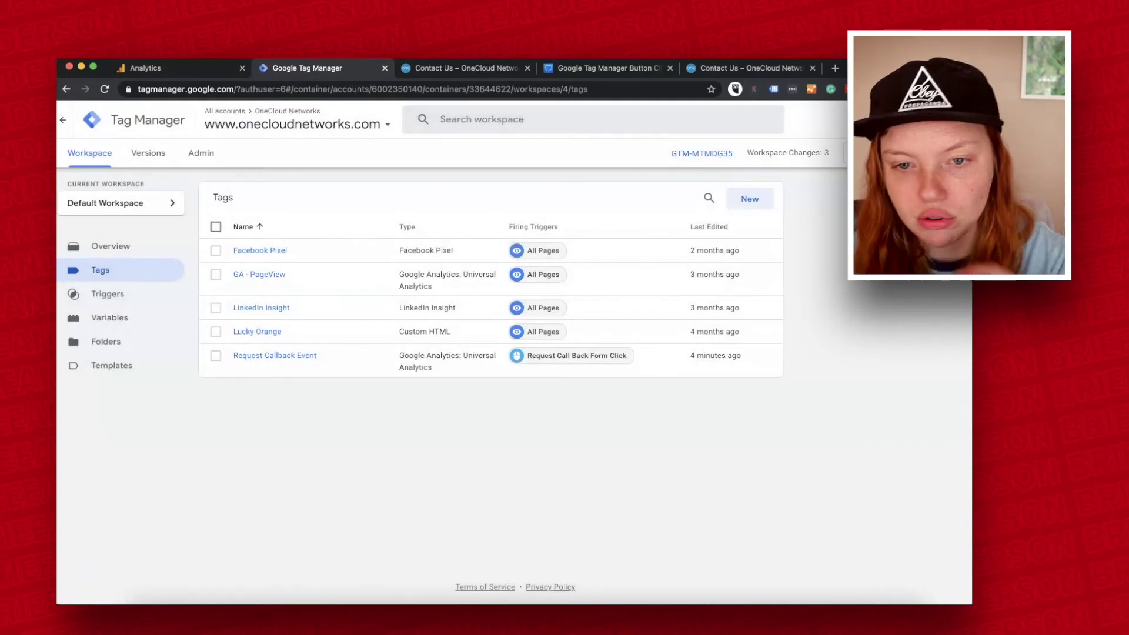
- Start preview mode for the container in Tag Assistant, and launch the preview a second time for the site
left_click(876, 153)
left_click(523, 425)
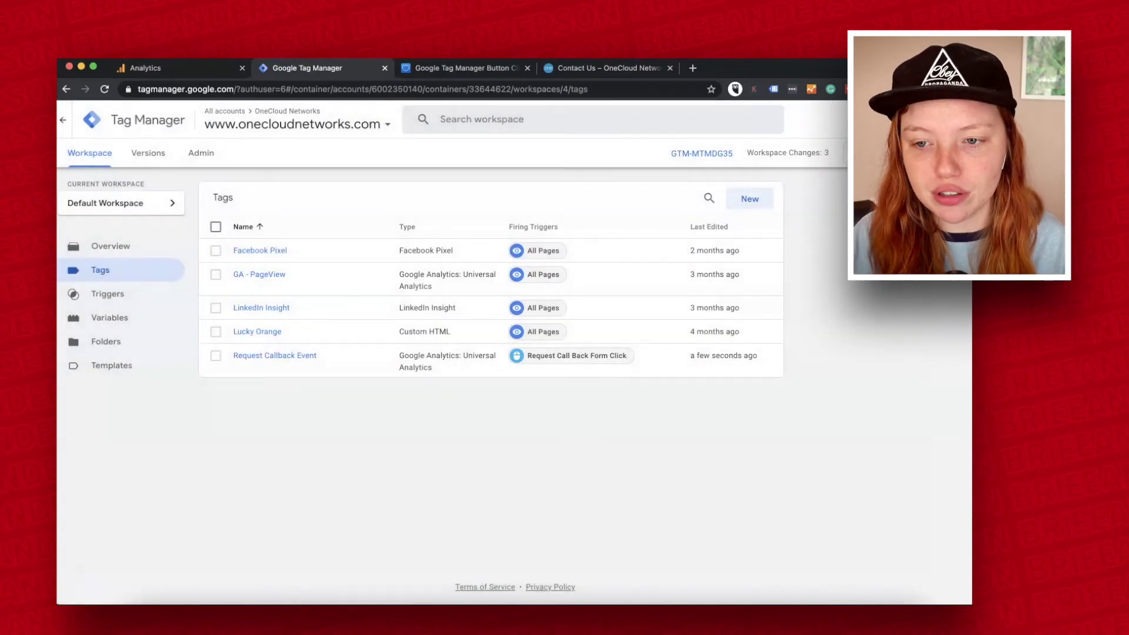
left_click(876, 153)
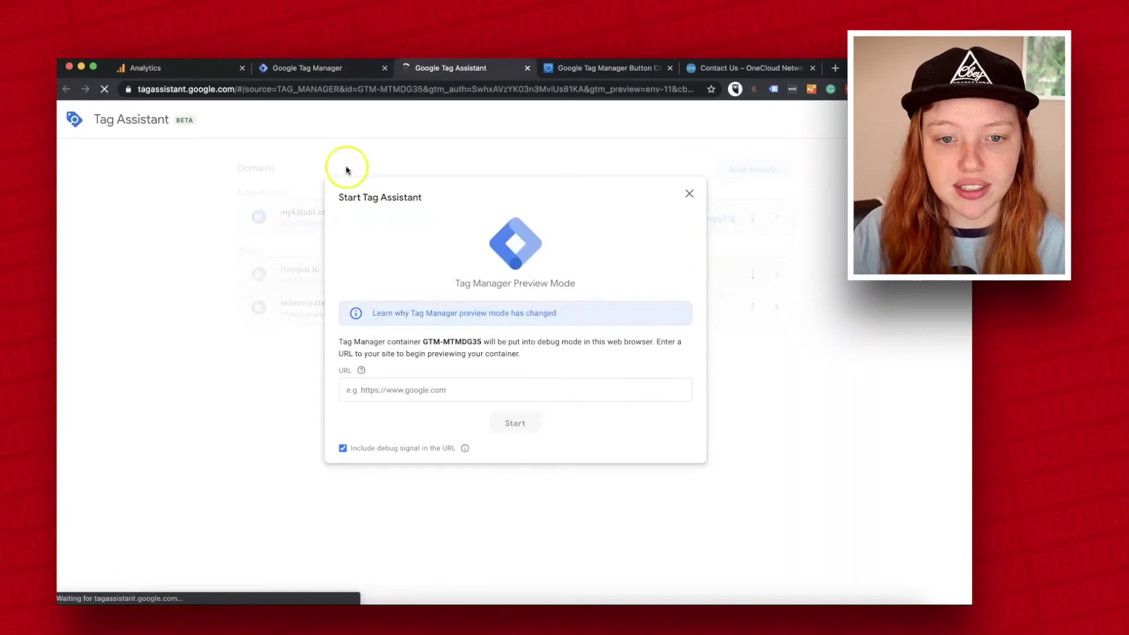
left_click(362, 389)
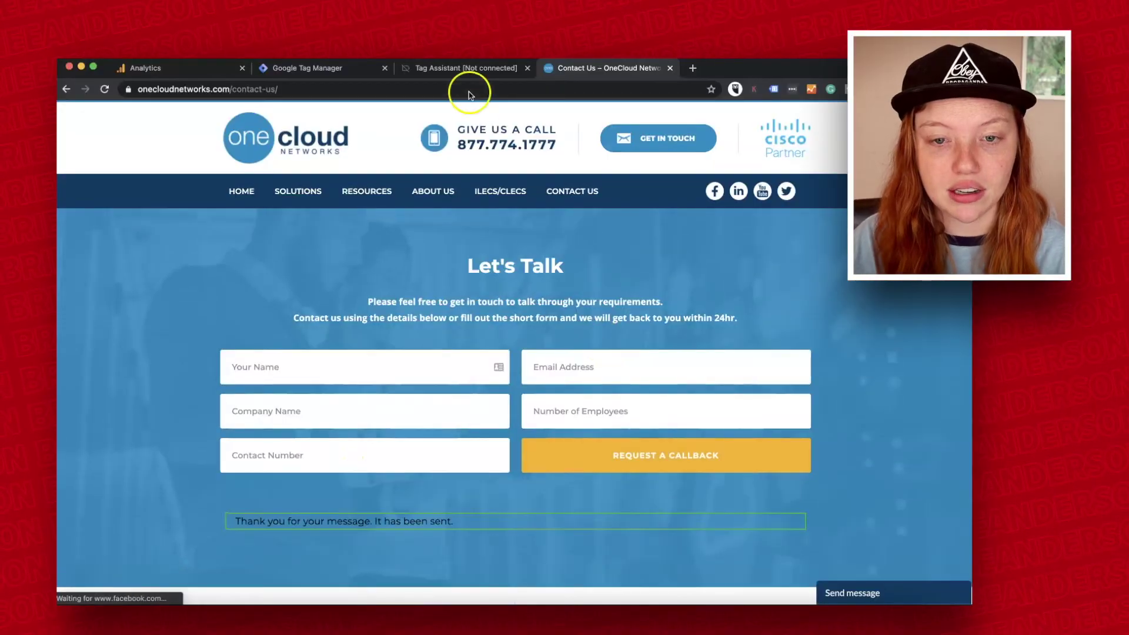
- Switch to Google Analytics and open the Realtime reports for All Web Site Data
left_click(140, 68)
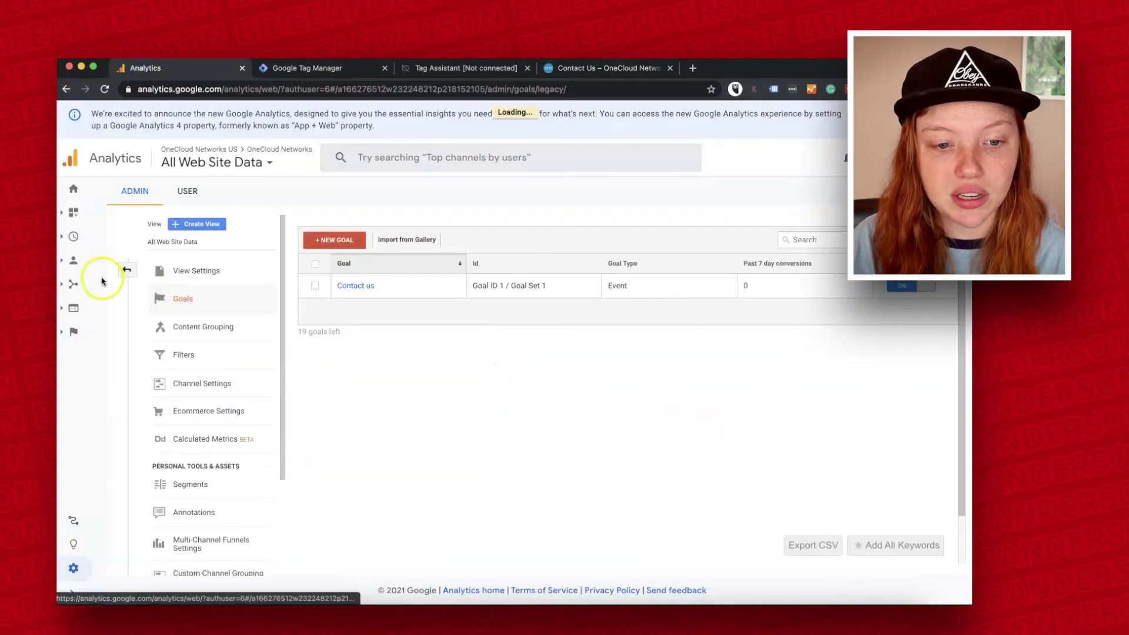
left_click(81, 236)
left_click(129, 280)
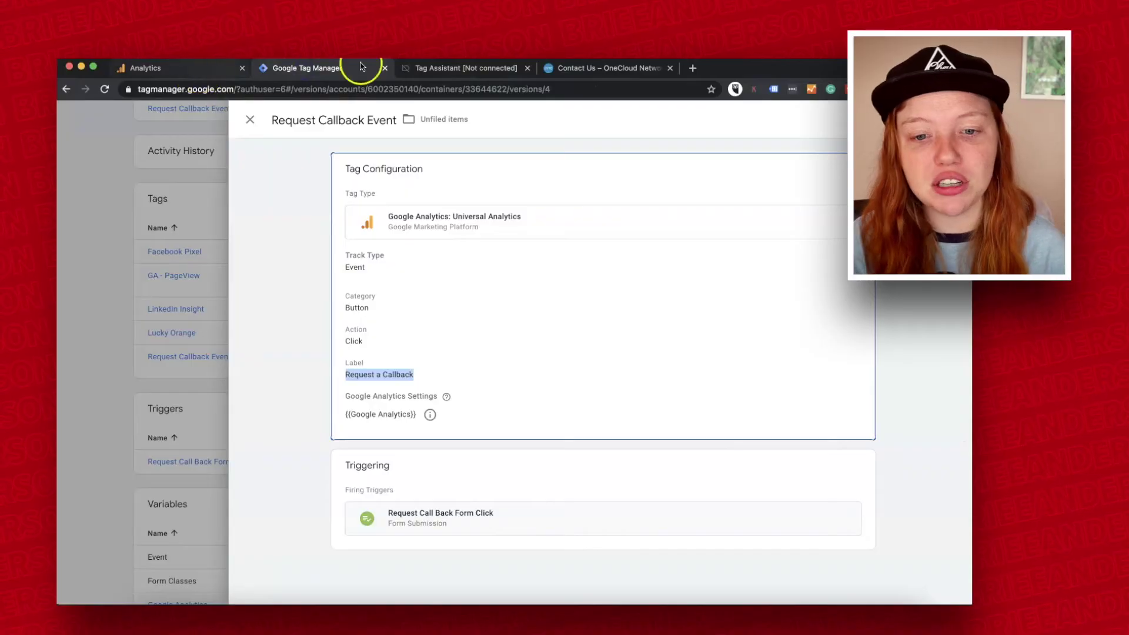
- Inspect the Request a Callback button's HTML on the contact page to examine the form's class
left_click(599, 69)
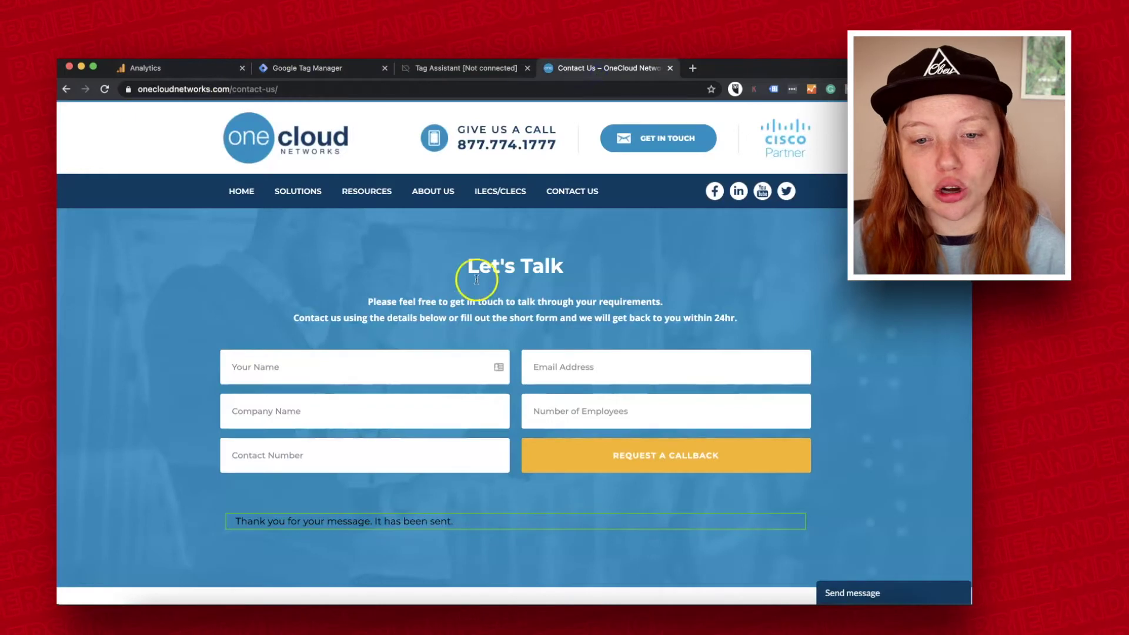
right_click(649, 464)
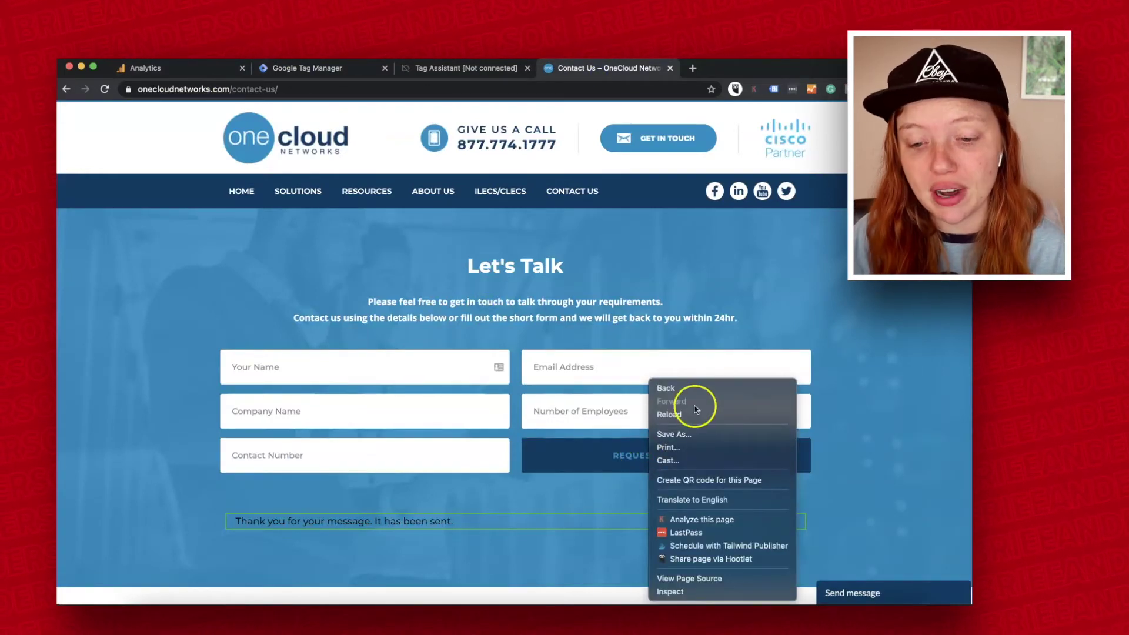
left_click(679, 589)
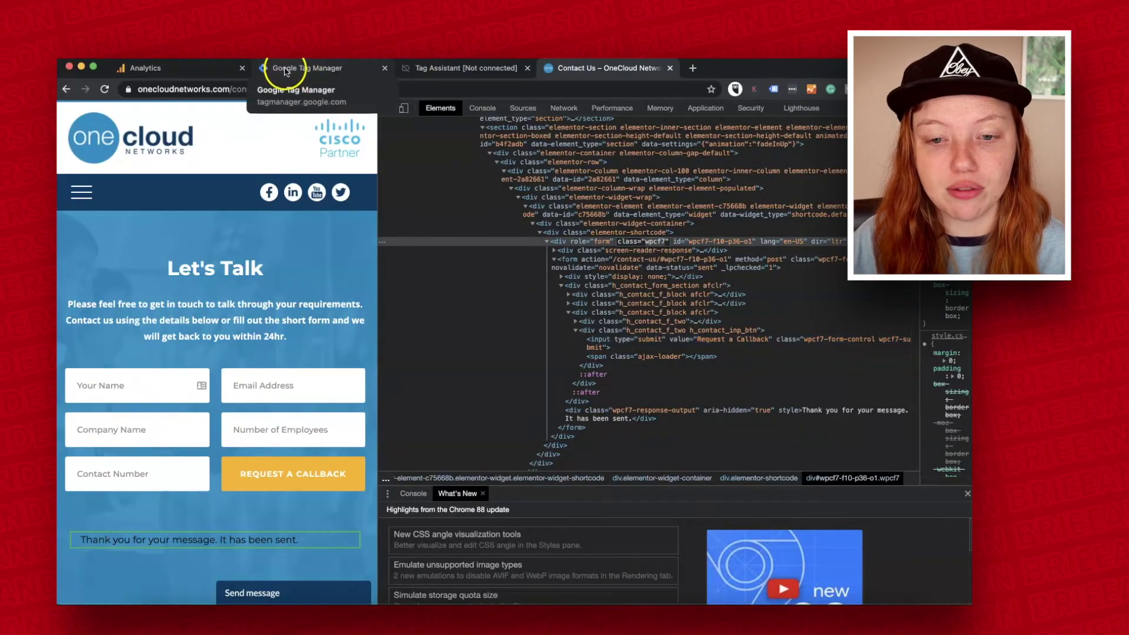
- Return to Tag Manager and review the Request Callback Event tag's settings and its Request Call Back Form Click trigger
left_click(285, 69)
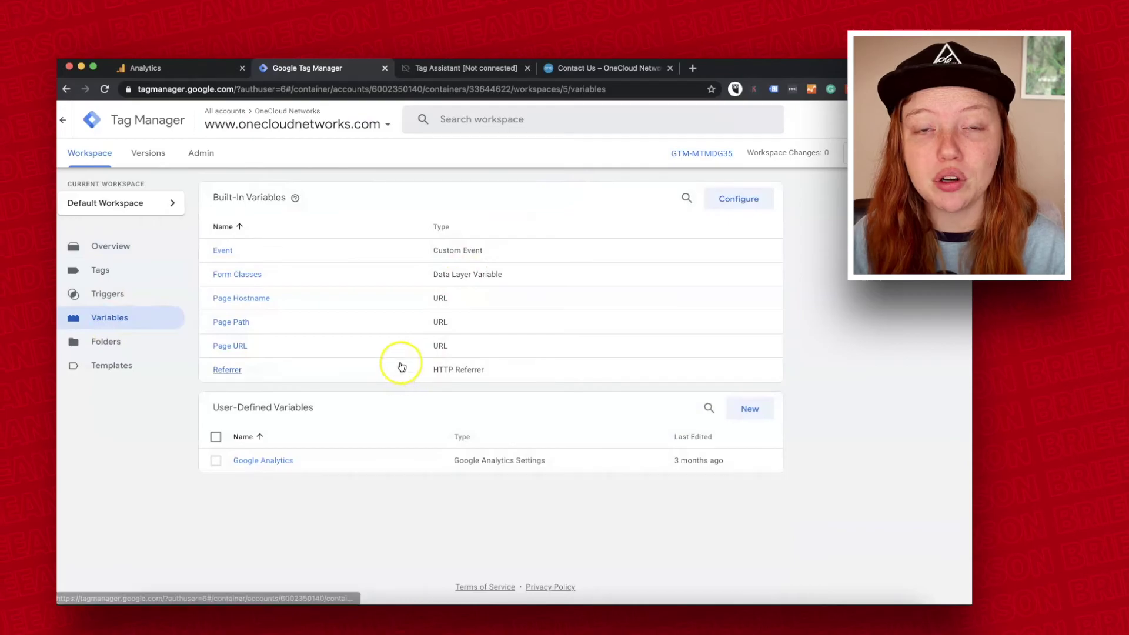
left_click(117, 272)
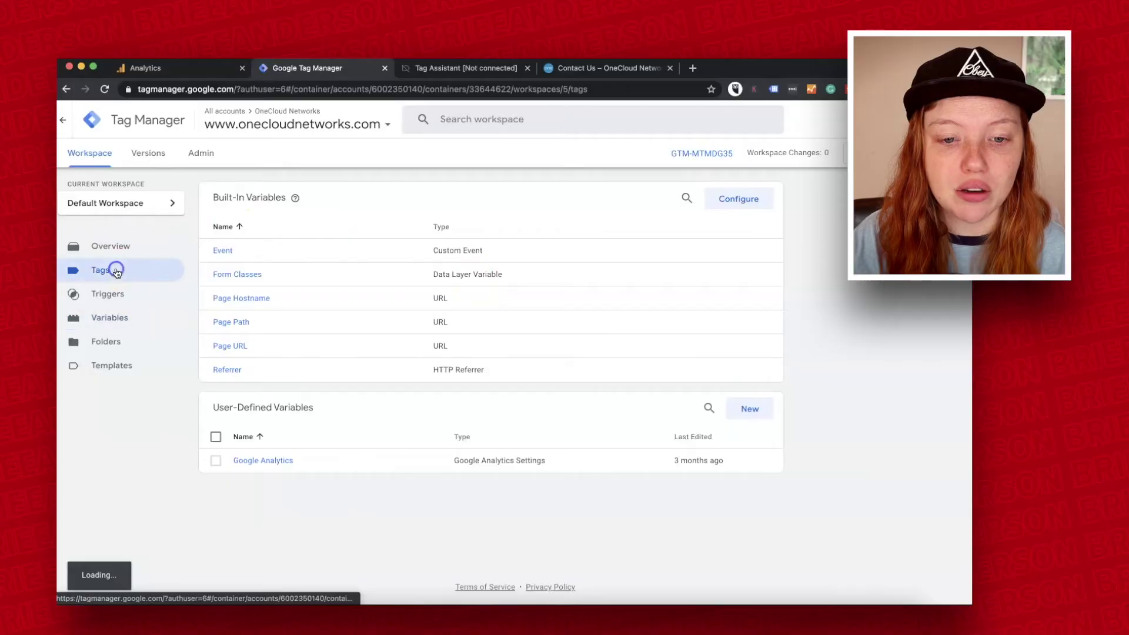
left_click(259, 355)
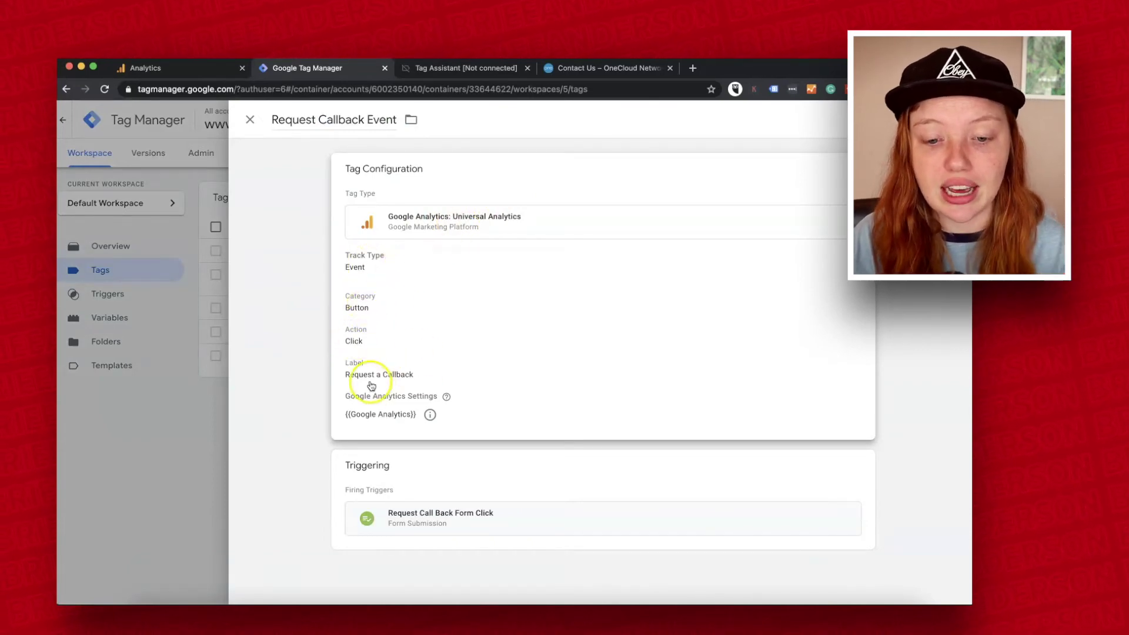
left_click(438, 516)
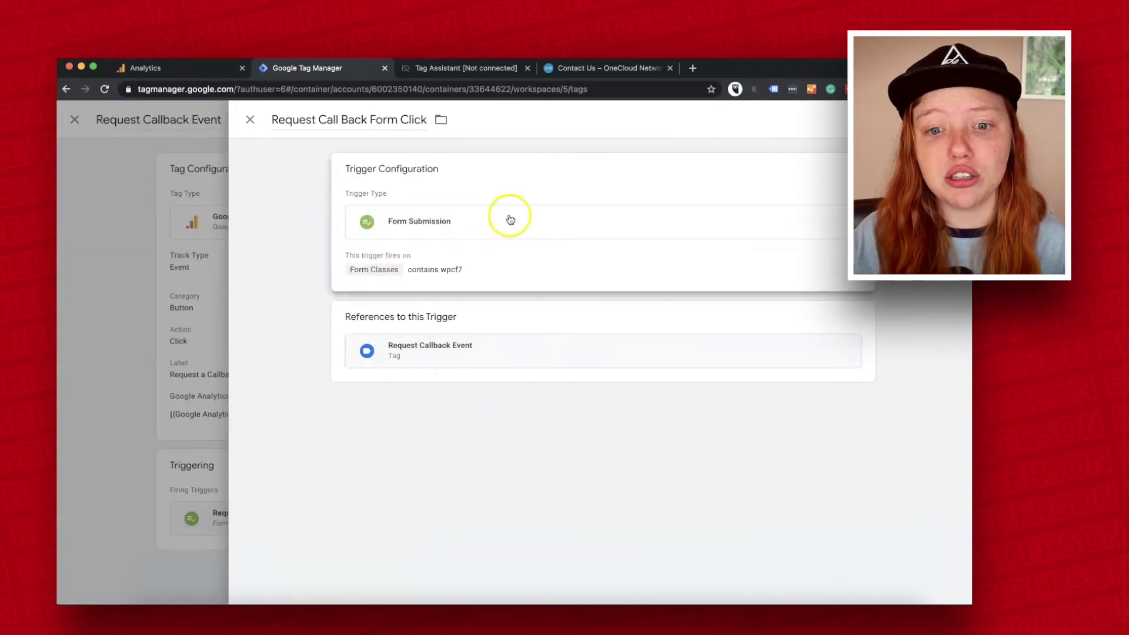